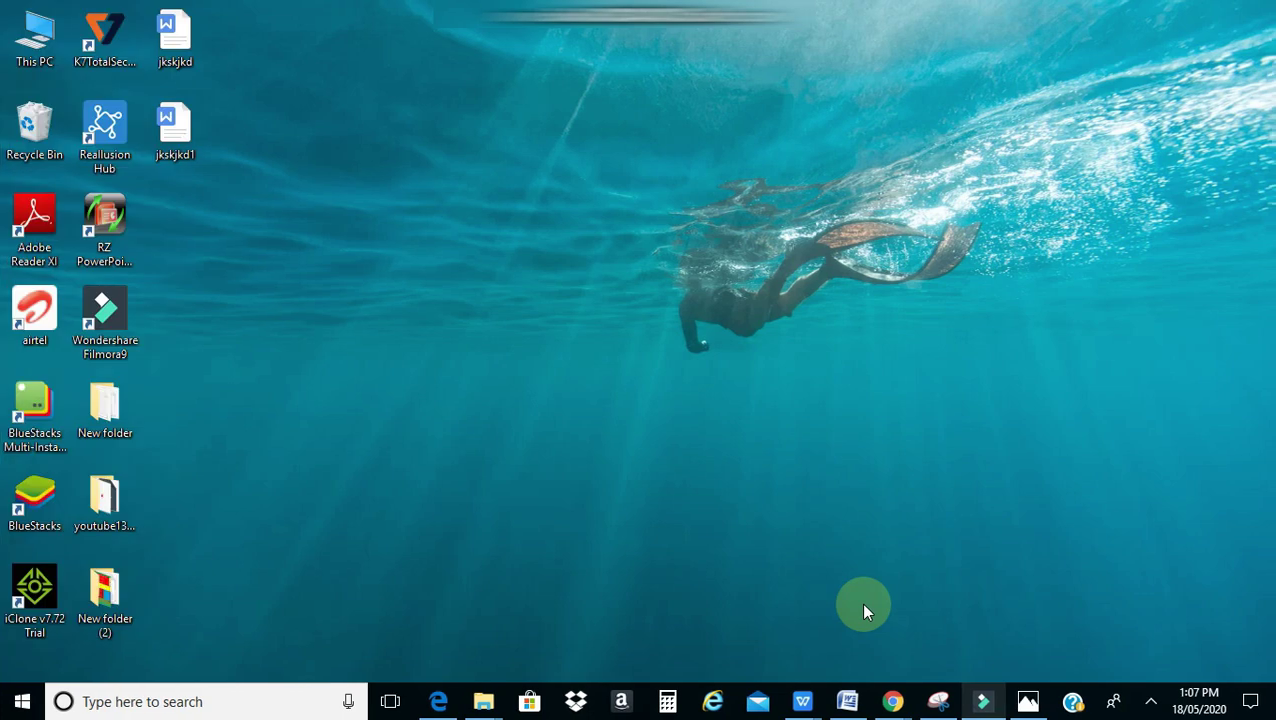
- Launch Microsoft Word from the taskbar to get a blank document
{"action": "left_click", "coordinate": [847, 697]}
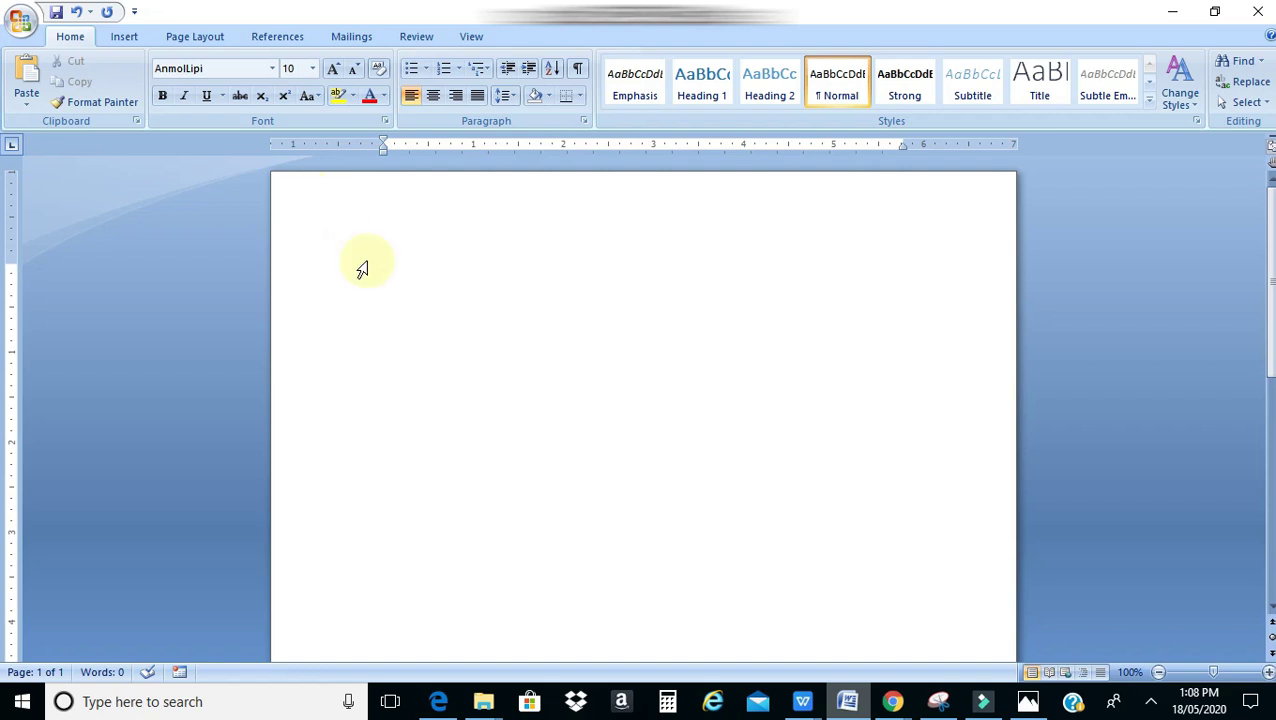
- Enable 'Show Developer tab in the Ribbon' in Word Options and switch to the Developer tab
{"action": "left_click", "coordinate": [18, 20]}
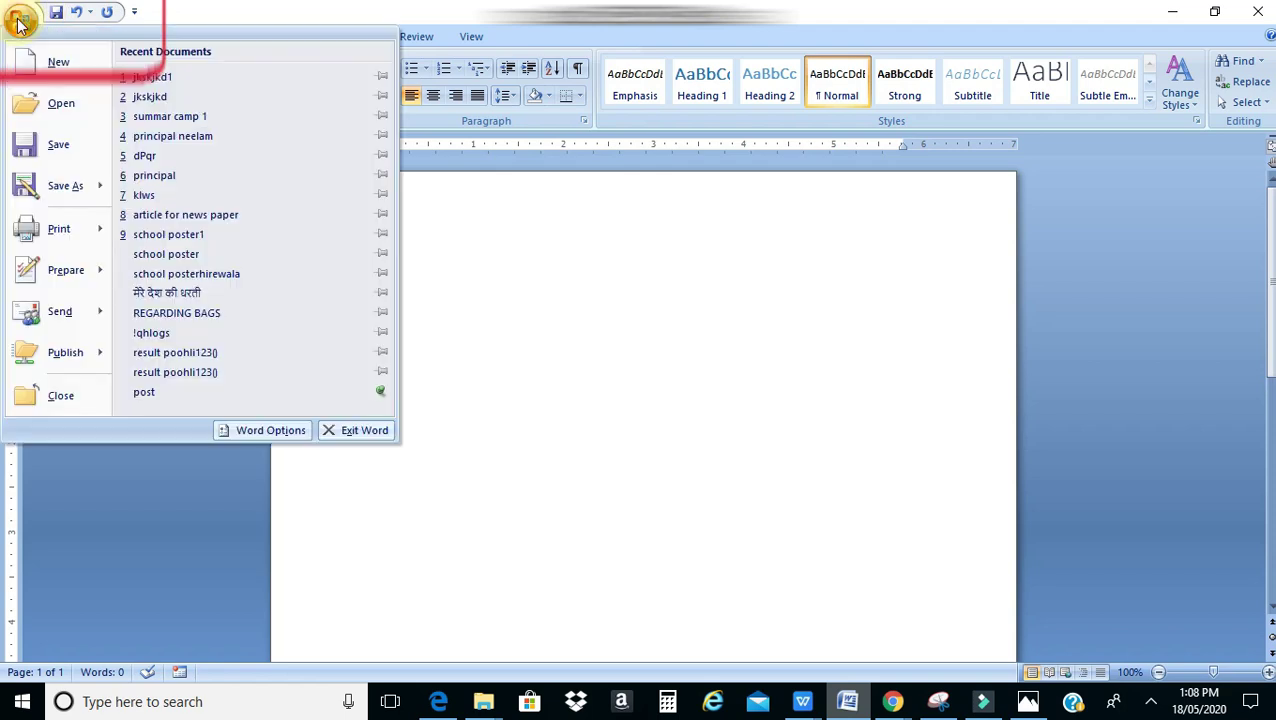
{"action": "left_click", "coordinate": [237, 436]}
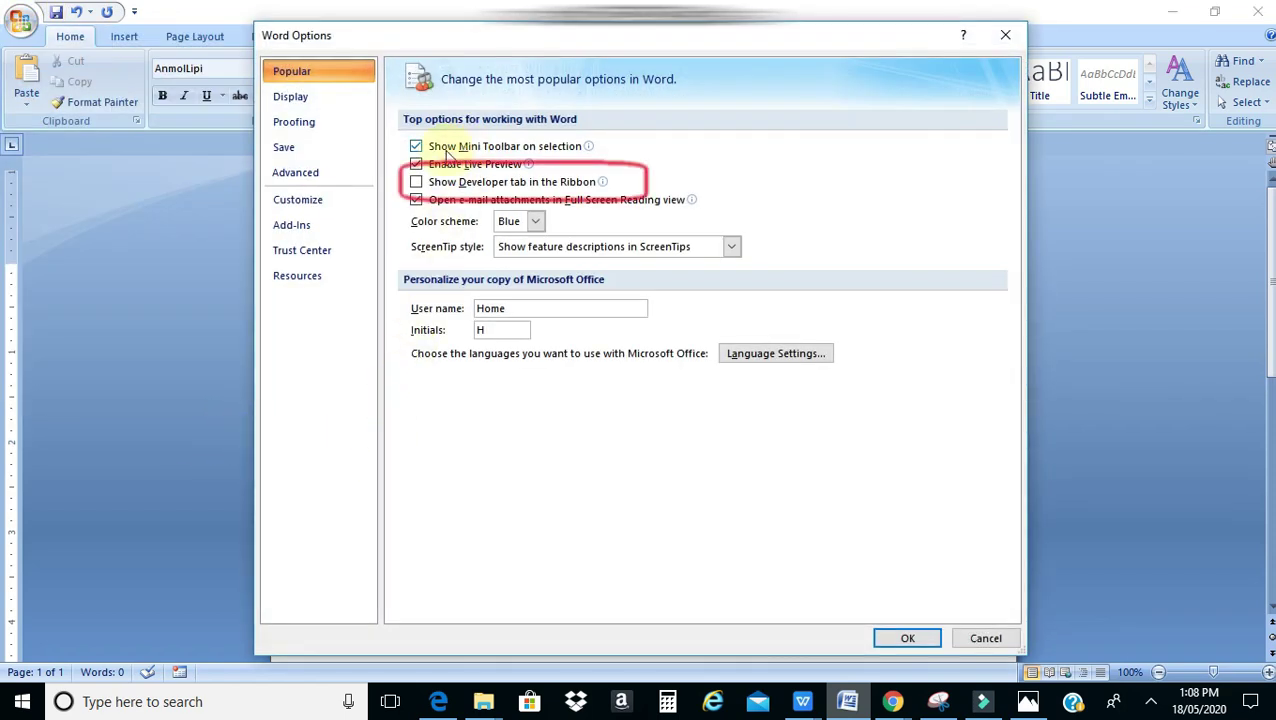
{"action": "left_click", "coordinate": [417, 183]}
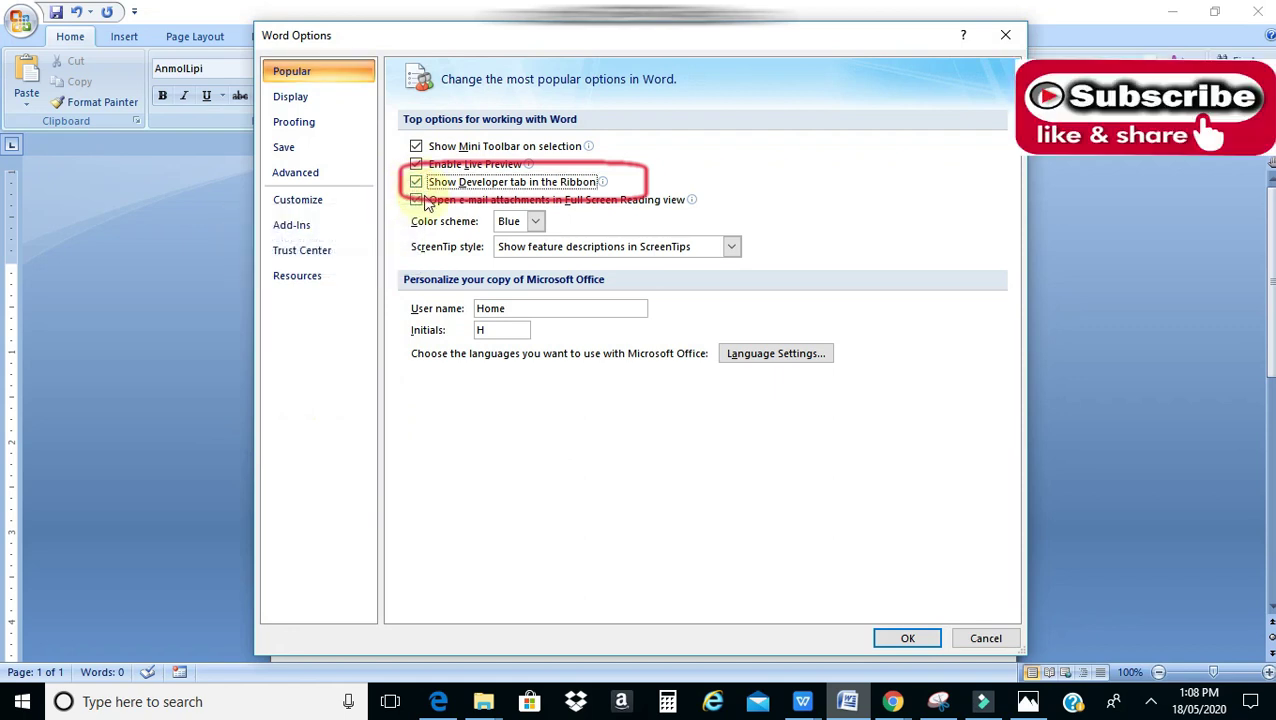
{"action": "left_click", "coordinate": [890, 638]}
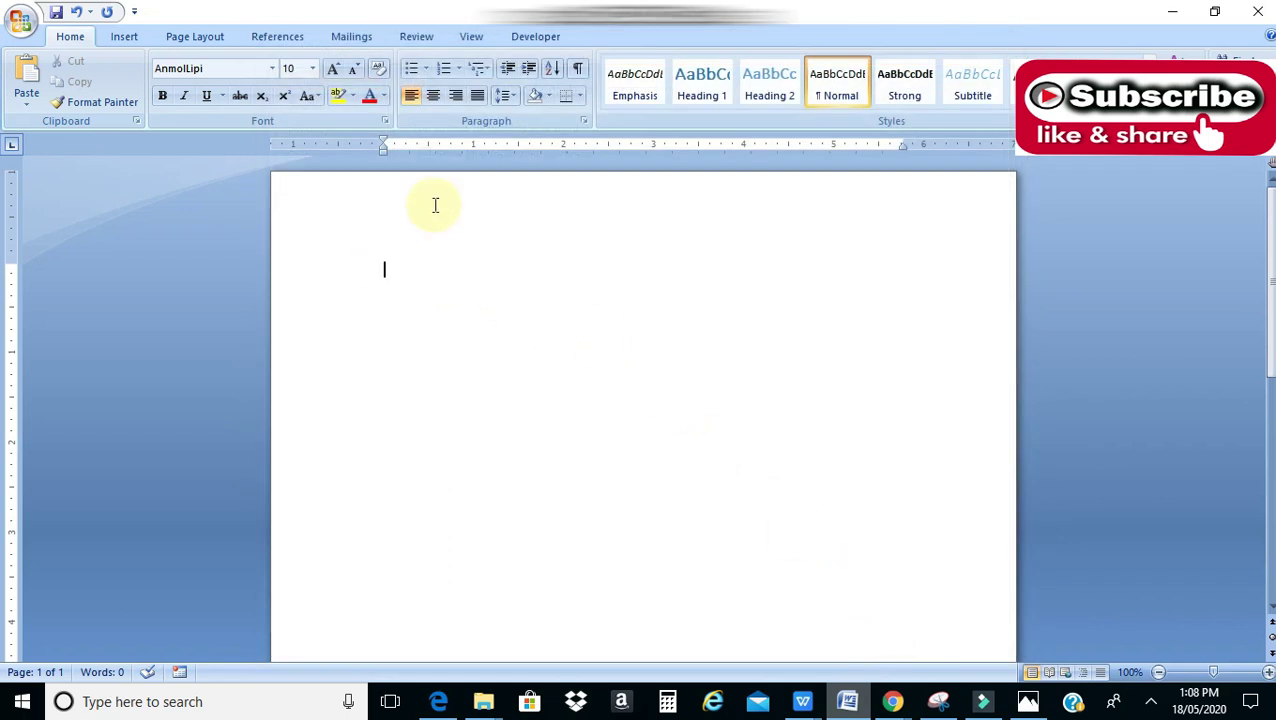
{"action": "left_click", "coordinate": [562, 38]}
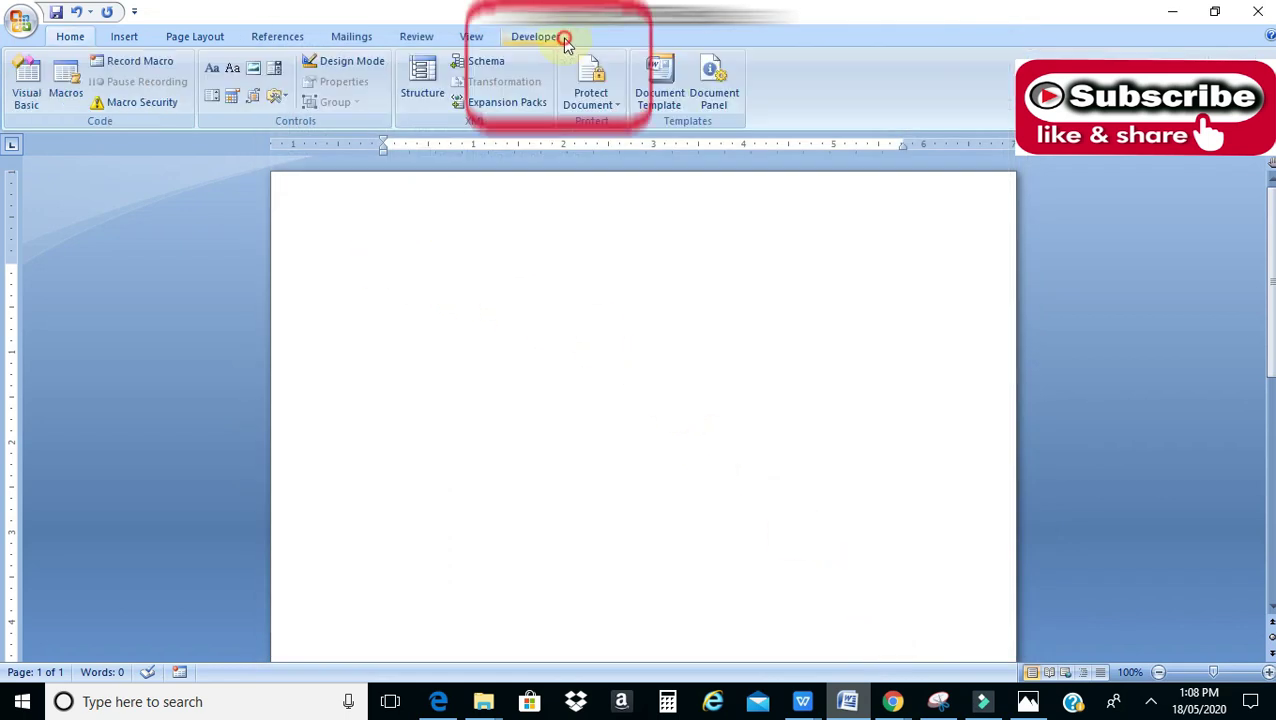
- Start recording a macro named 'hindi' assigned to the shortcut Ctrl+Num 1
{"action": "left_click", "coordinate": [129, 60]}
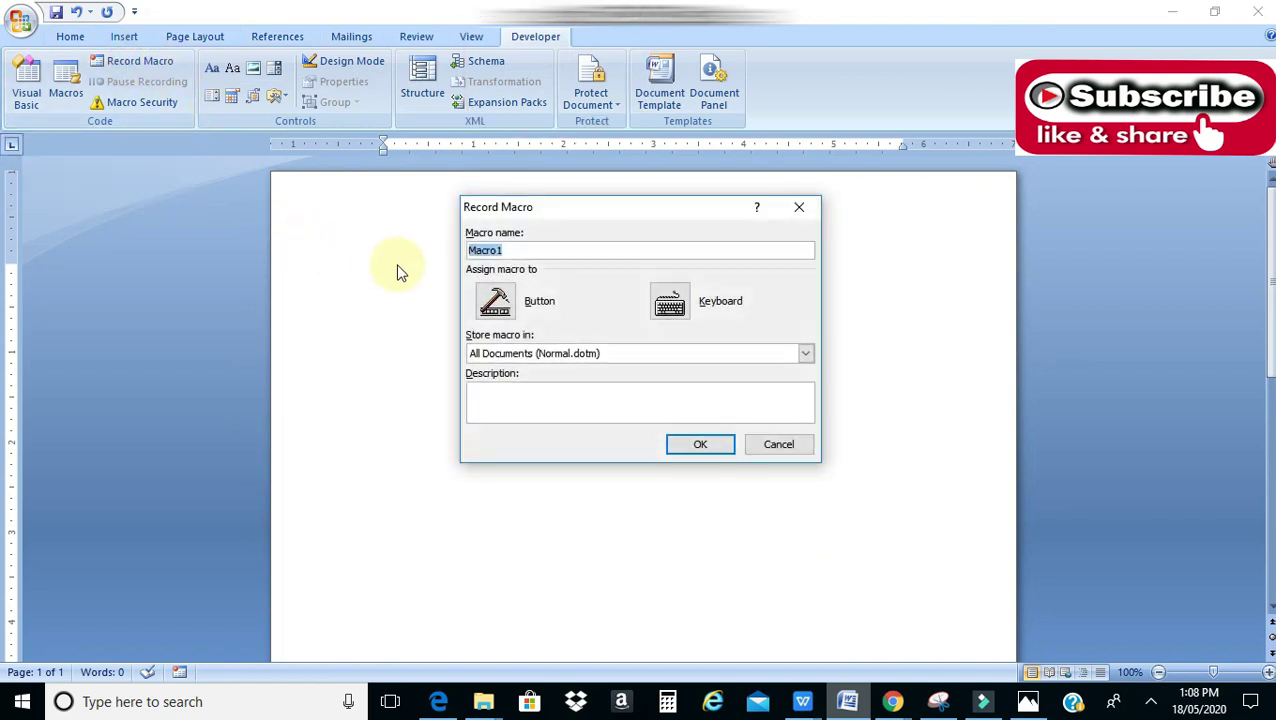
{"action": "type", "text": "hindi"}
{"action": "double_click", "coordinate": [472, 253]}
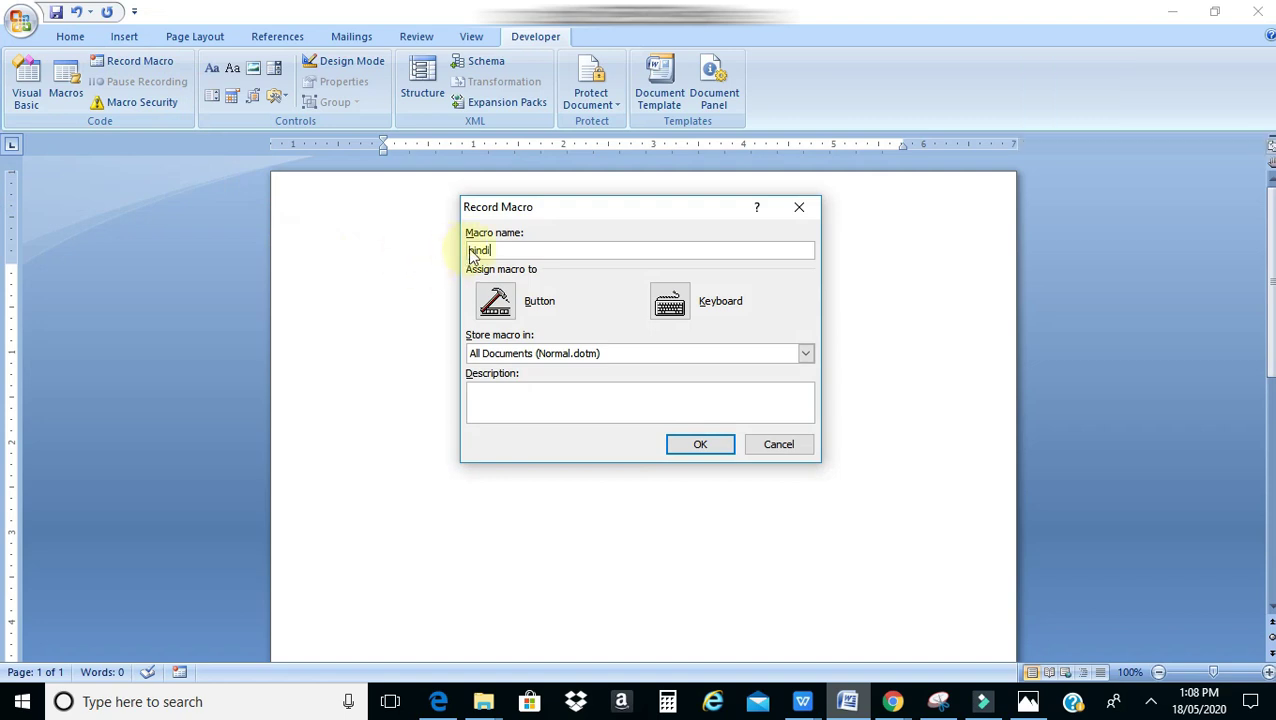
{"action": "left_click", "coordinate": [669, 310]}
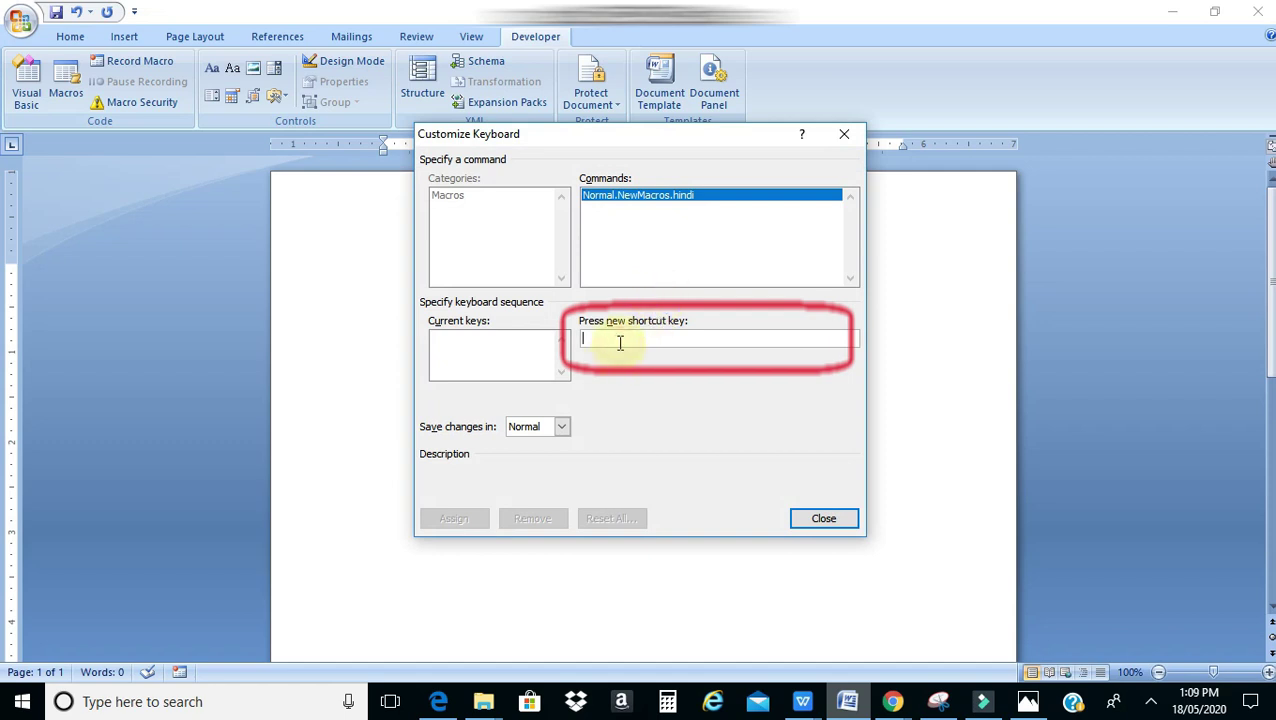
{"action": "key", "text": "ctrl+KP_1"}
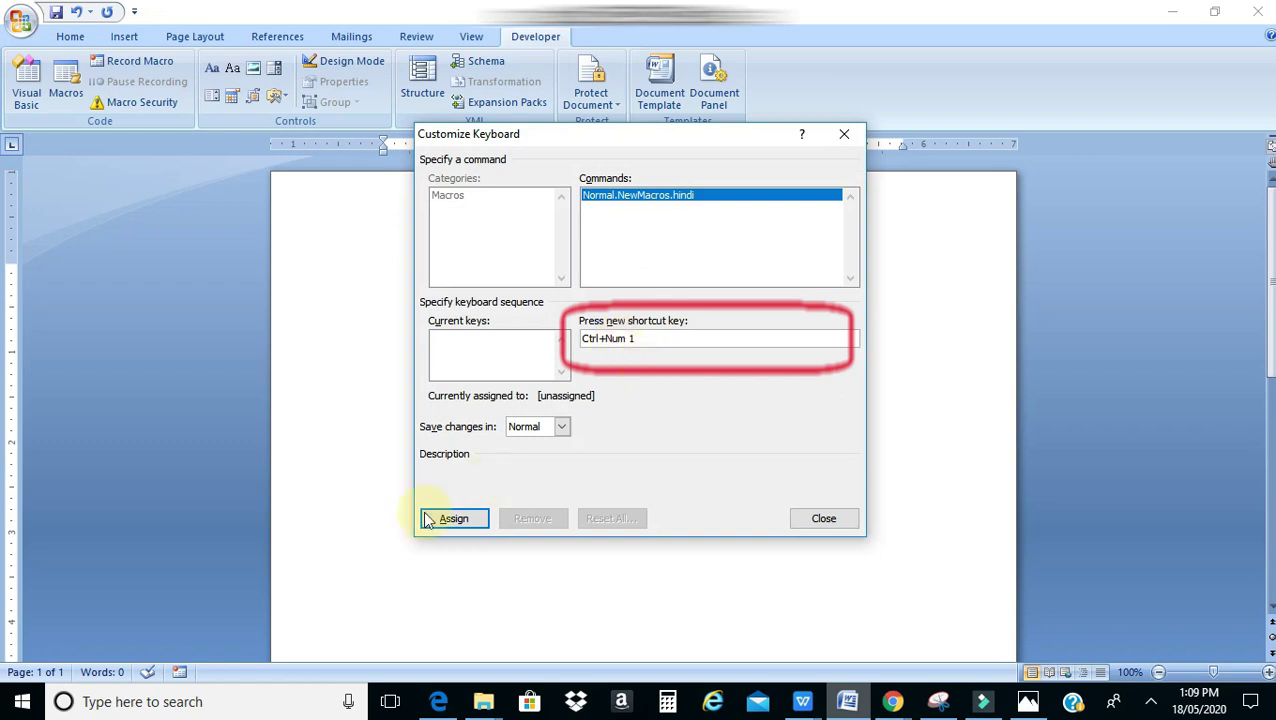
{"action": "left_click", "coordinate": [451, 521]}
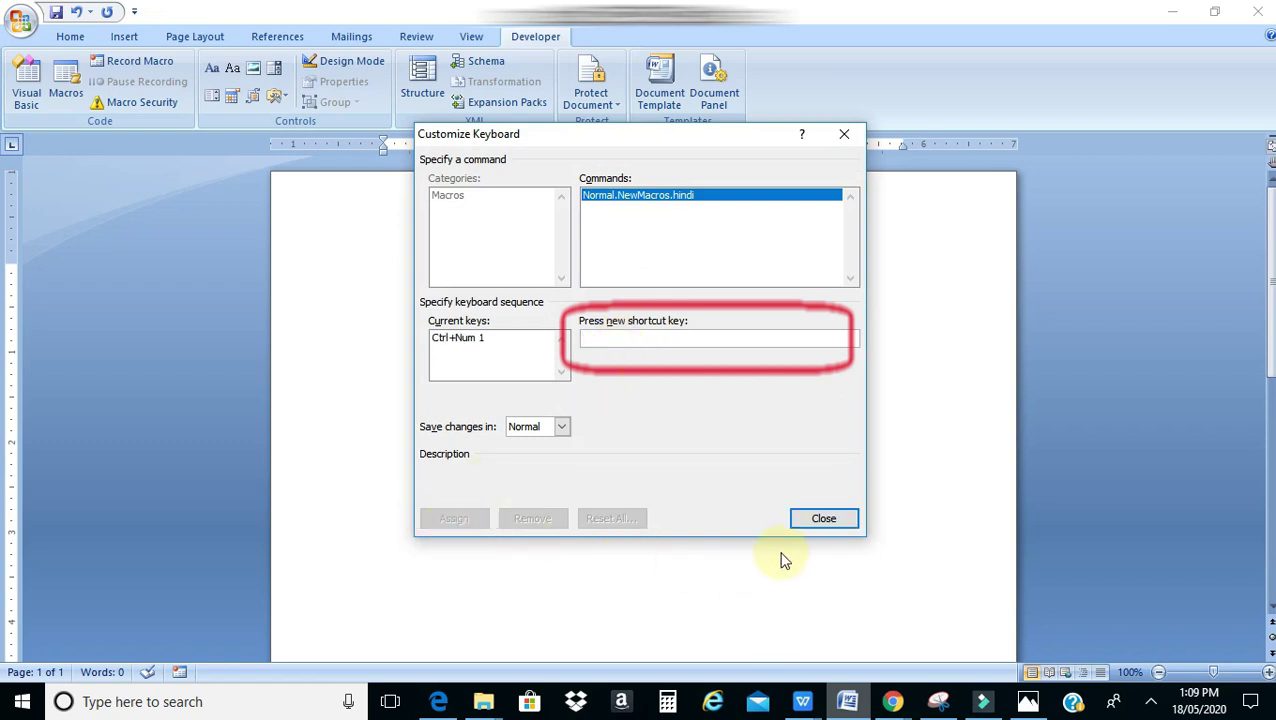
{"action": "left_click", "coordinate": [805, 522]}
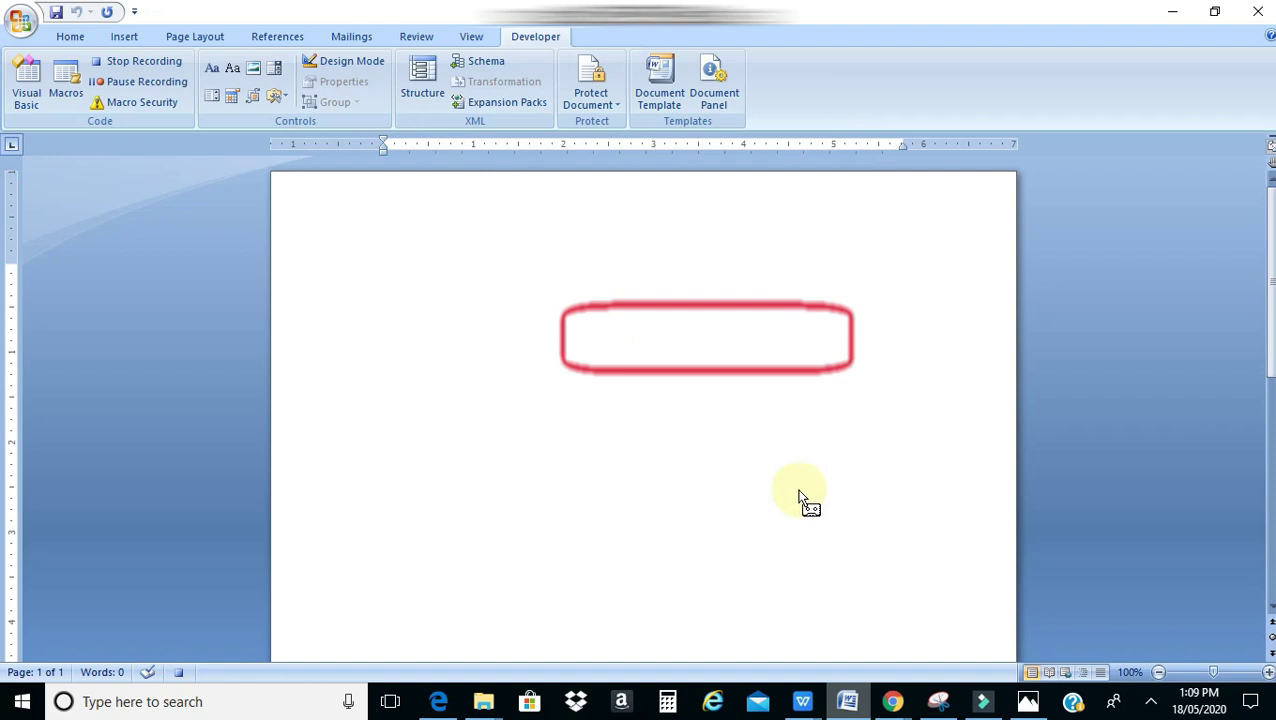
- Set the font to AnmolHindi on the Home tab while recording
{"action": "left_click", "coordinate": [70, 36]}
{"action": "left_click", "coordinate": [218, 72]}
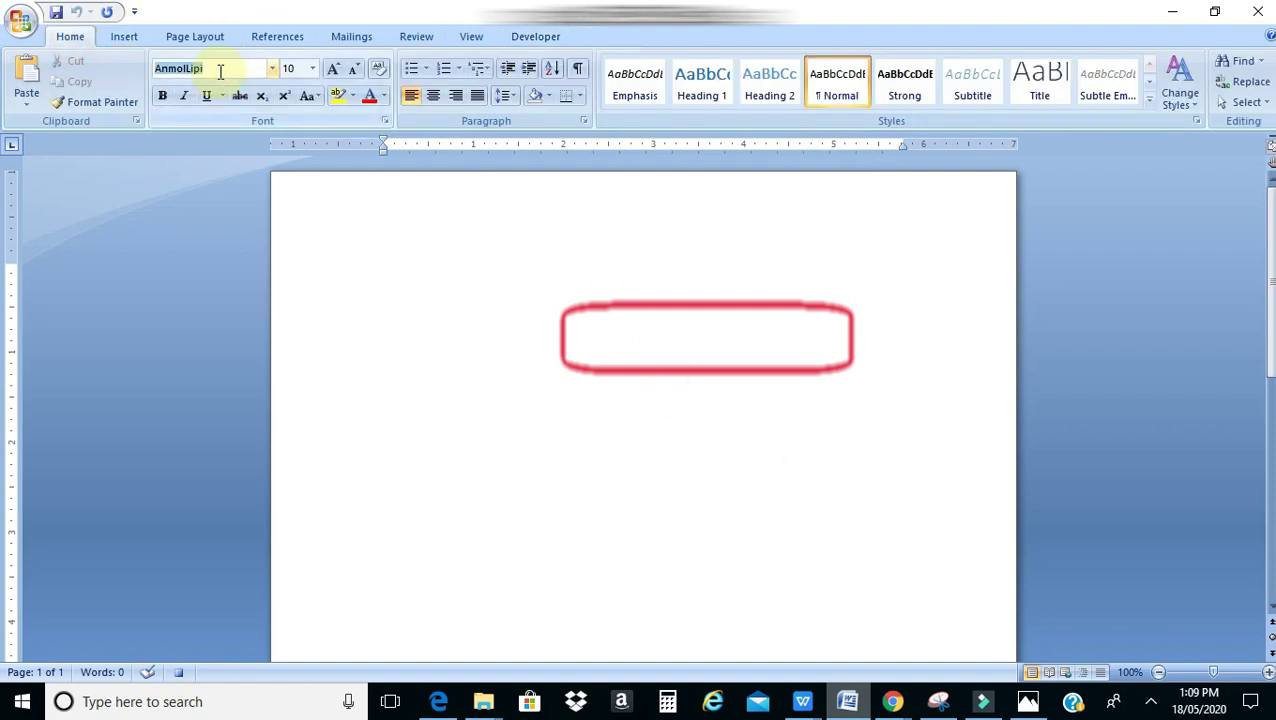
{"action": "type", "text": "Anmol"}
{"action": "key", "text": "Return"}
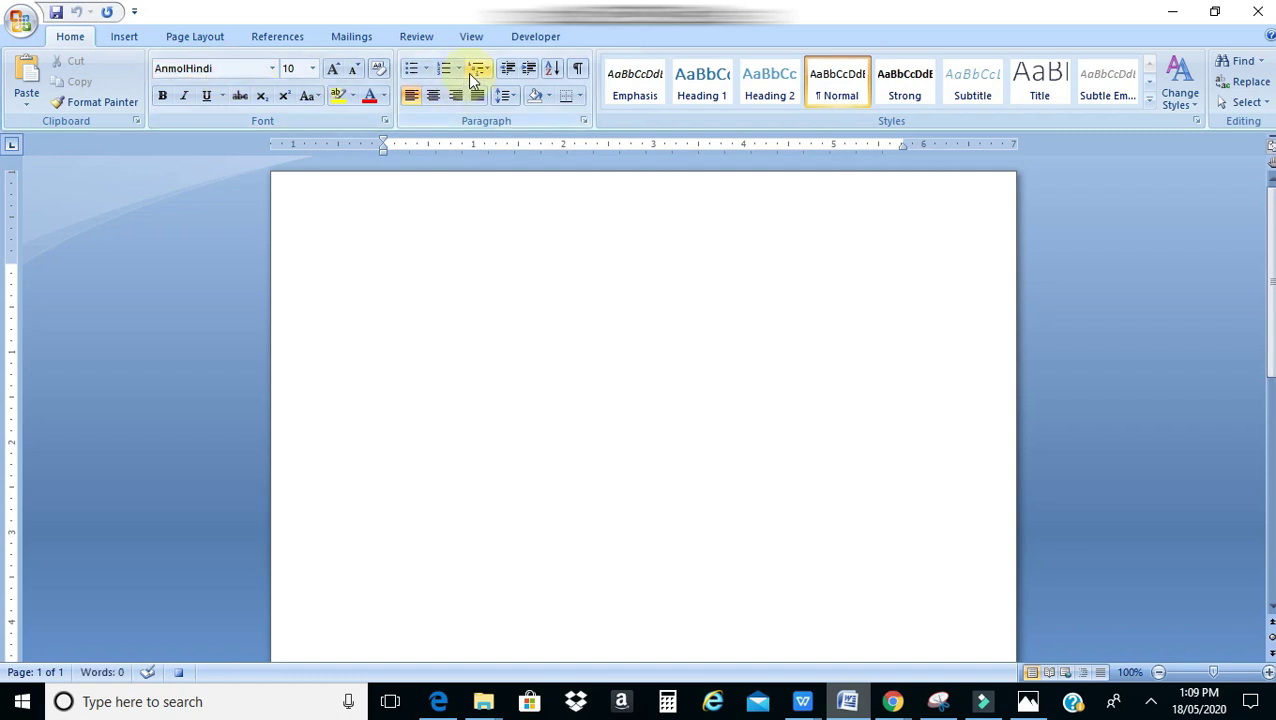
{"action": "left_click", "coordinate": [530, 36]}
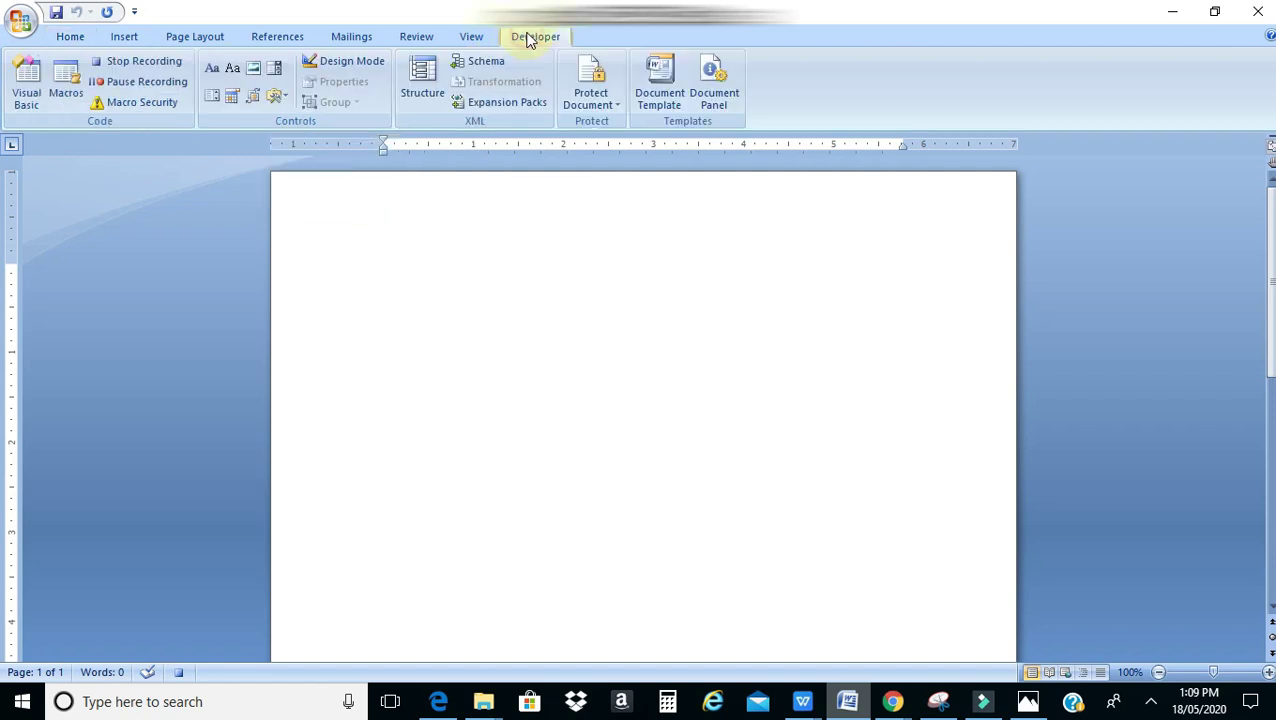
- Stop the hindi recording and start a macro named 'english' with shortcut Ctrl+Num 2
{"action": "left_click", "coordinate": [127, 68]}
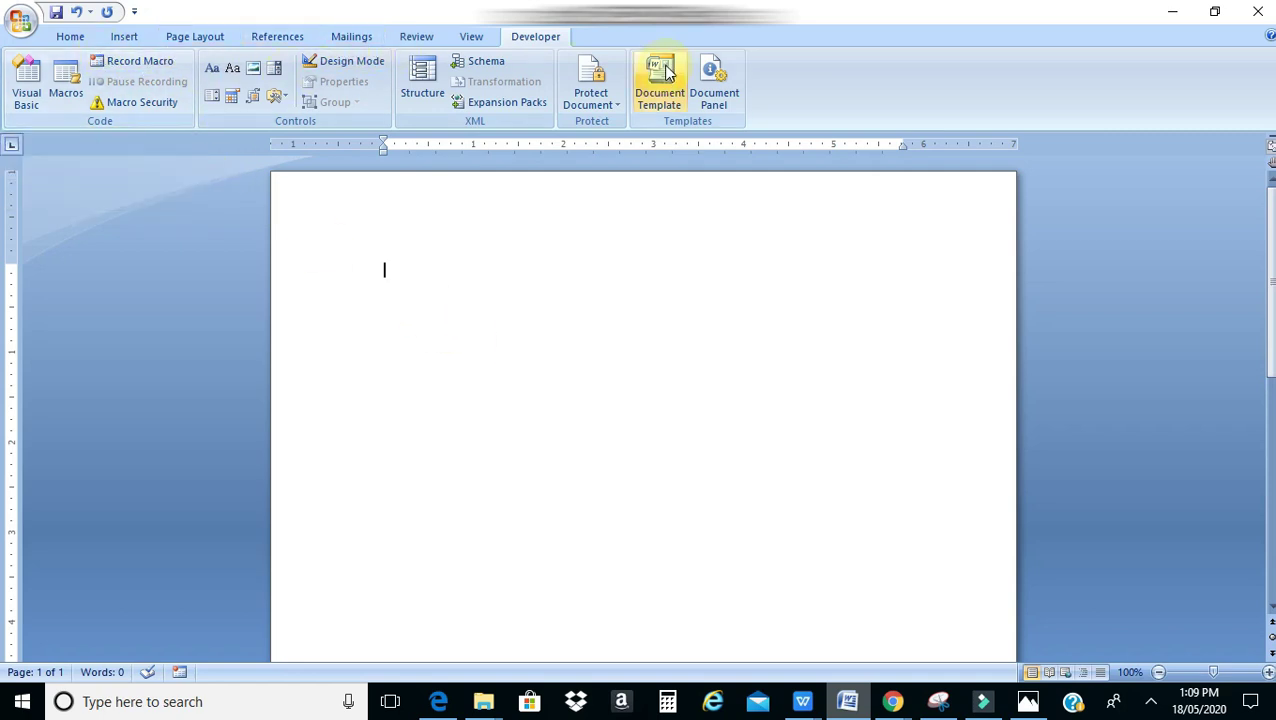
{"action": "left_click", "coordinate": [120, 62]}
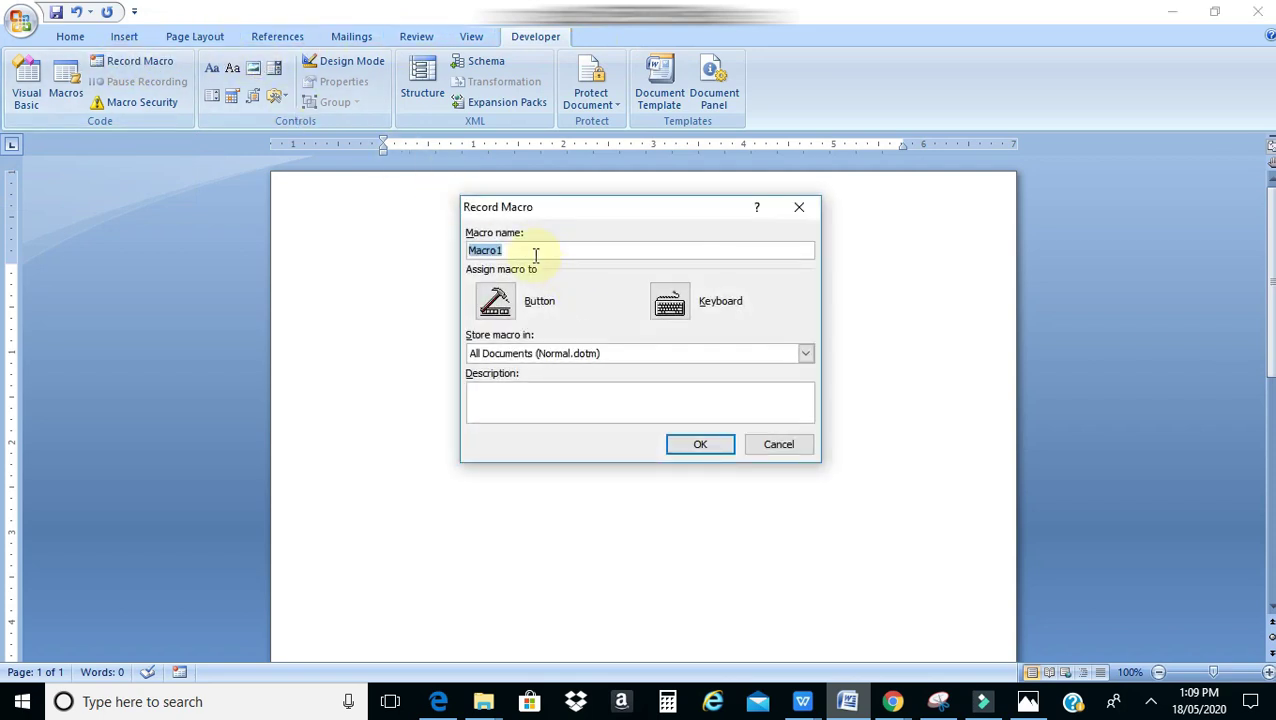
{"action": "type", "text": "english"}
{"action": "left_click", "coordinate": [669, 309]}
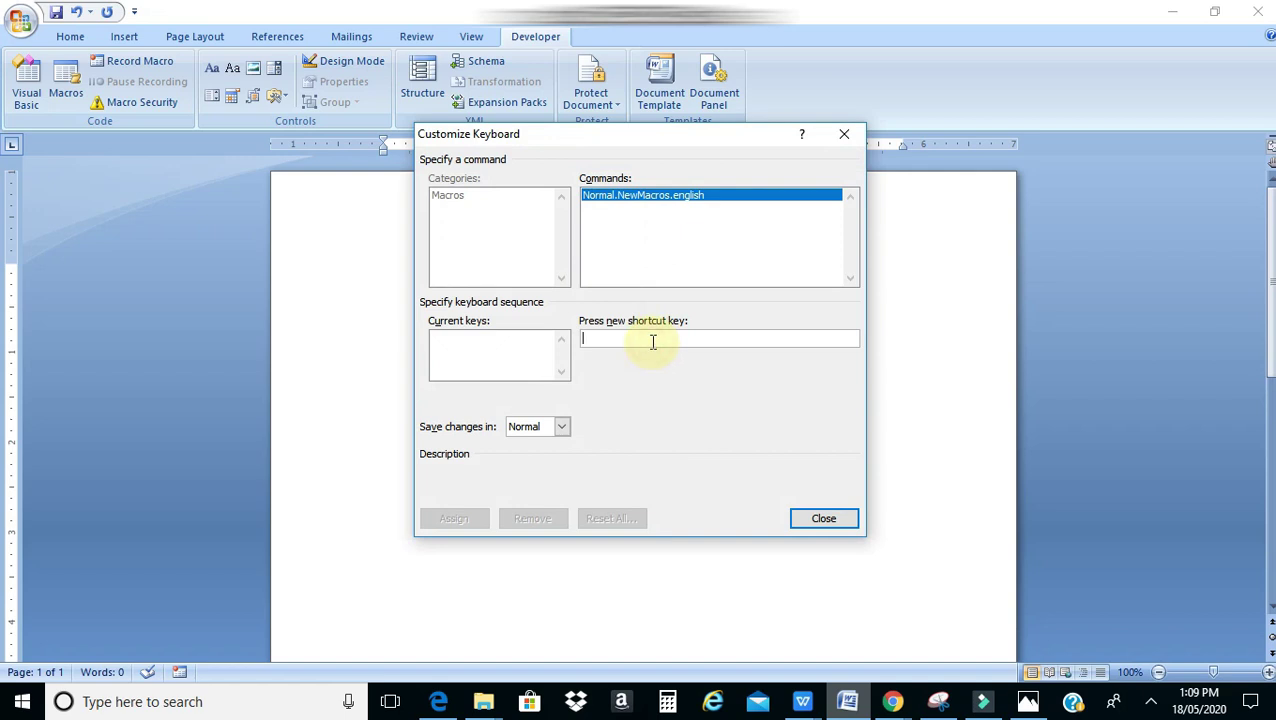
{"action": "key", "text": "ctrl+KP_2"}
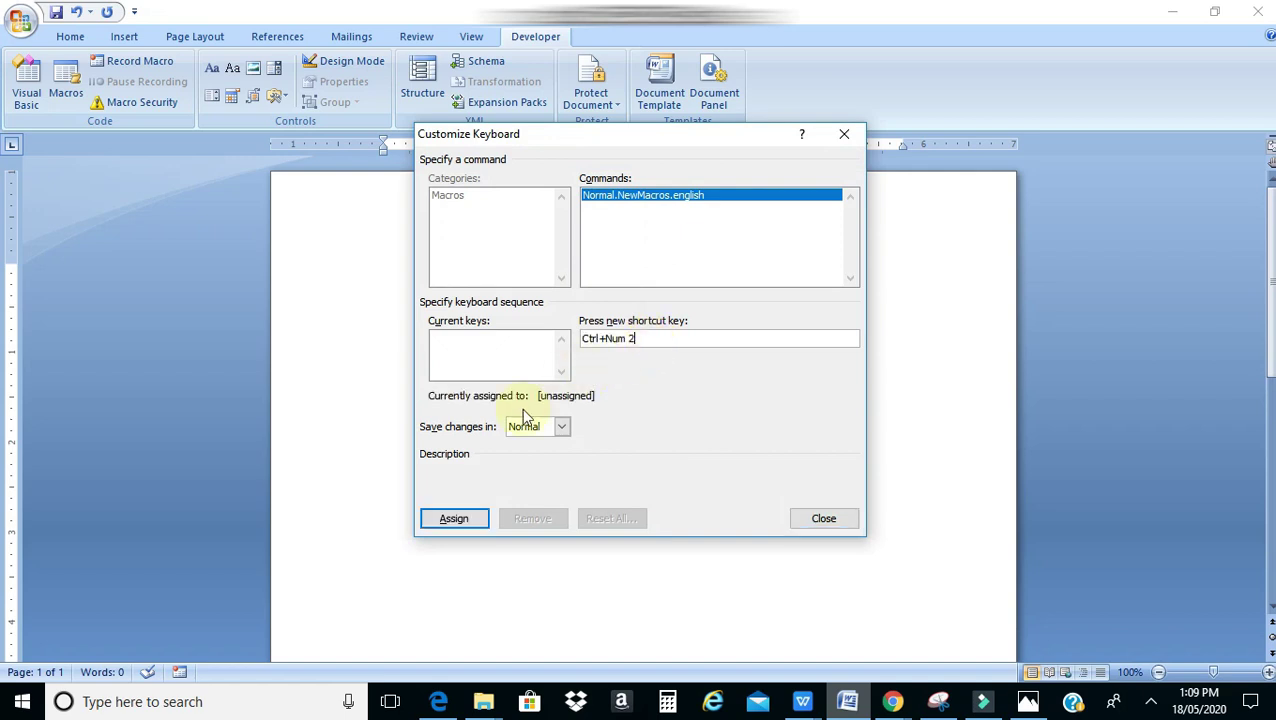
{"action": "left_click", "coordinate": [443, 521]}
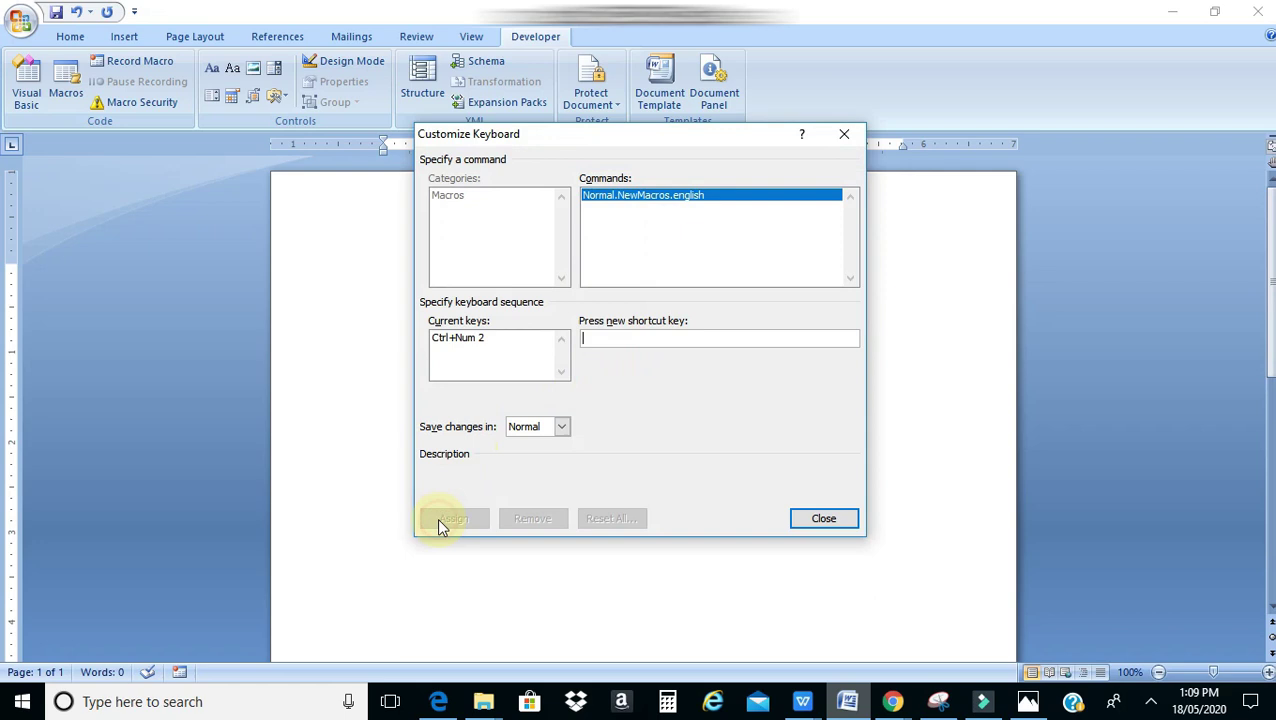
{"action": "left_click", "coordinate": [798, 519]}
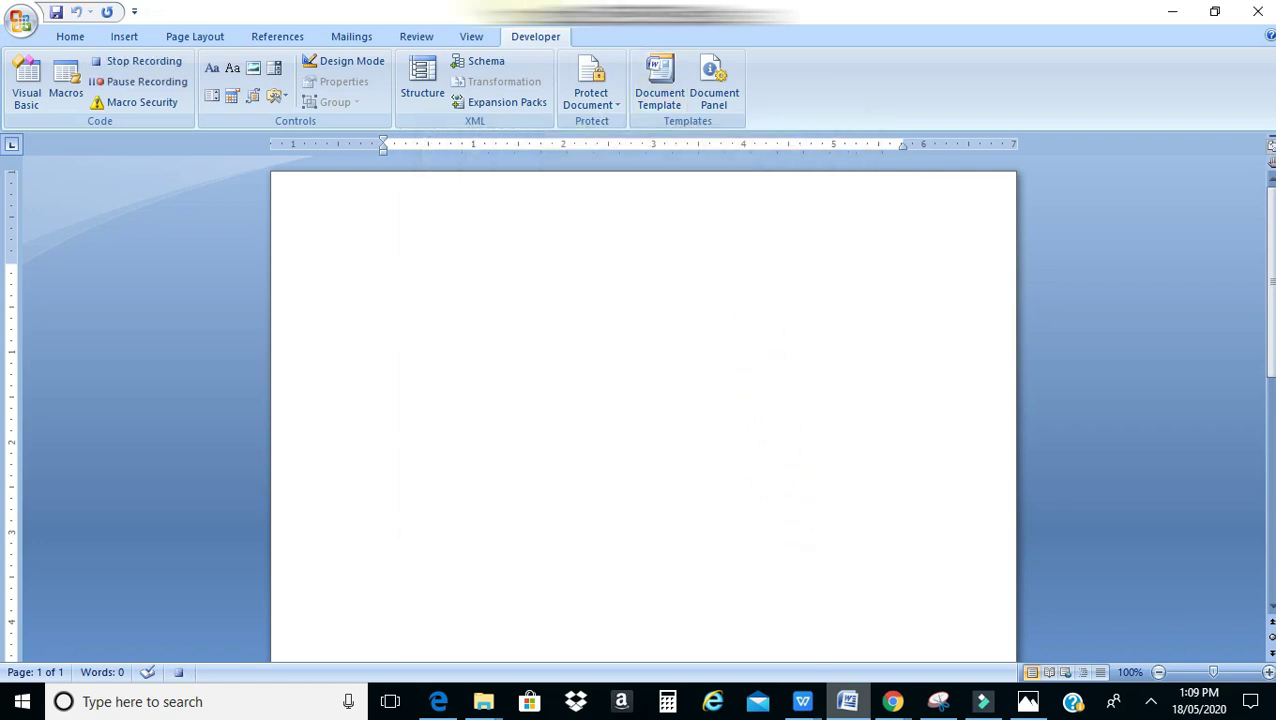
- Set the font to Arial and stop recording the english macro
{"action": "left_click", "coordinate": [72, 34]}
{"action": "left_click", "coordinate": [199, 69]}
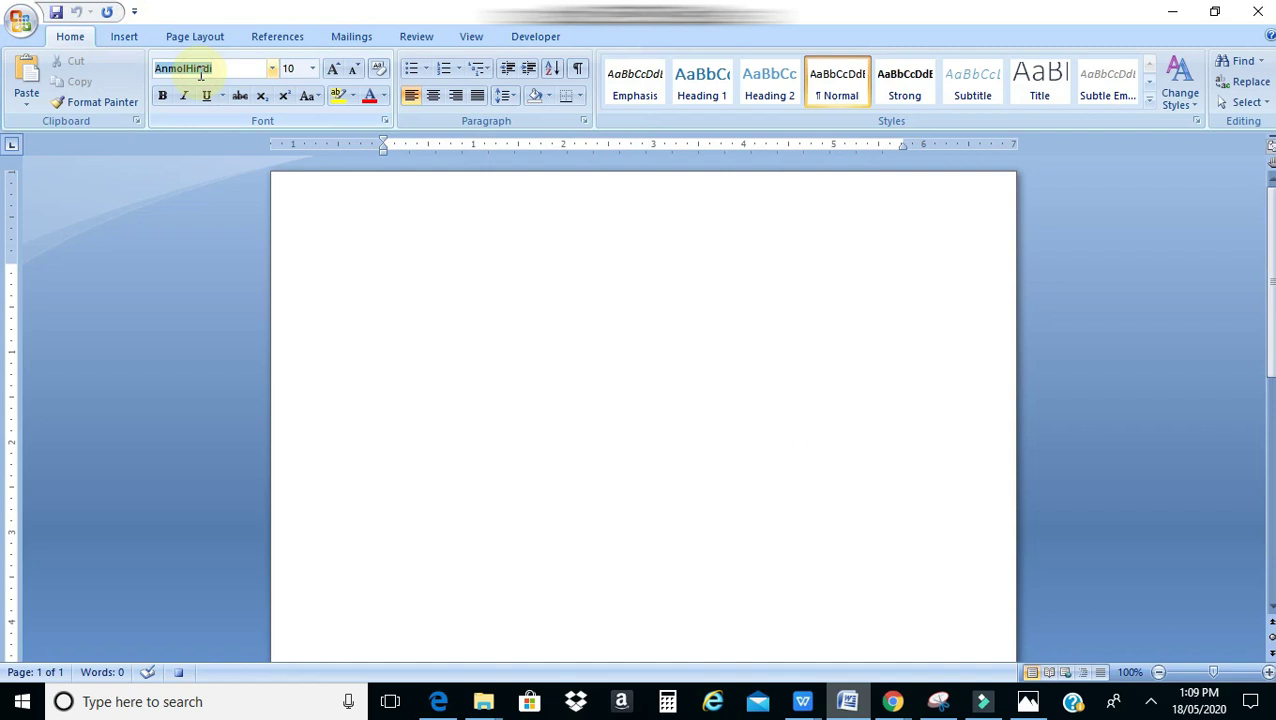
{"action": "type", "text": "Arial"}
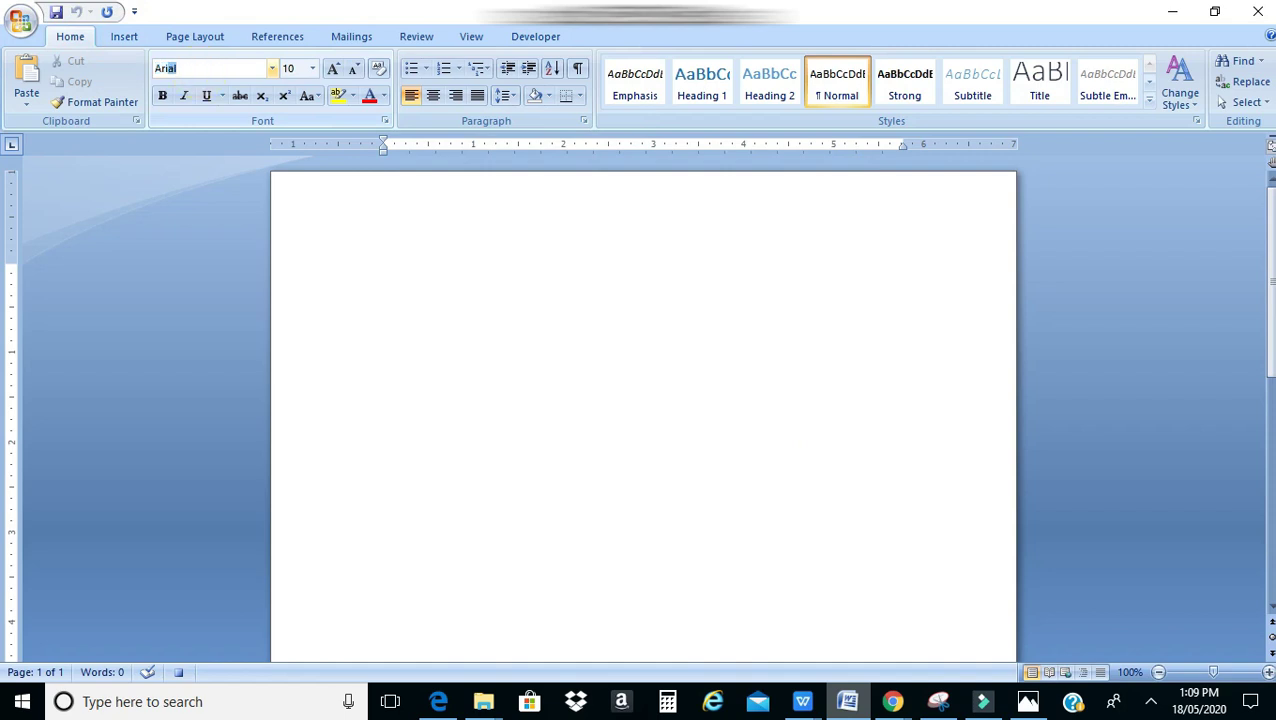
{"action": "key", "text": "Return"}
{"action": "left_click", "coordinate": [520, 40]}
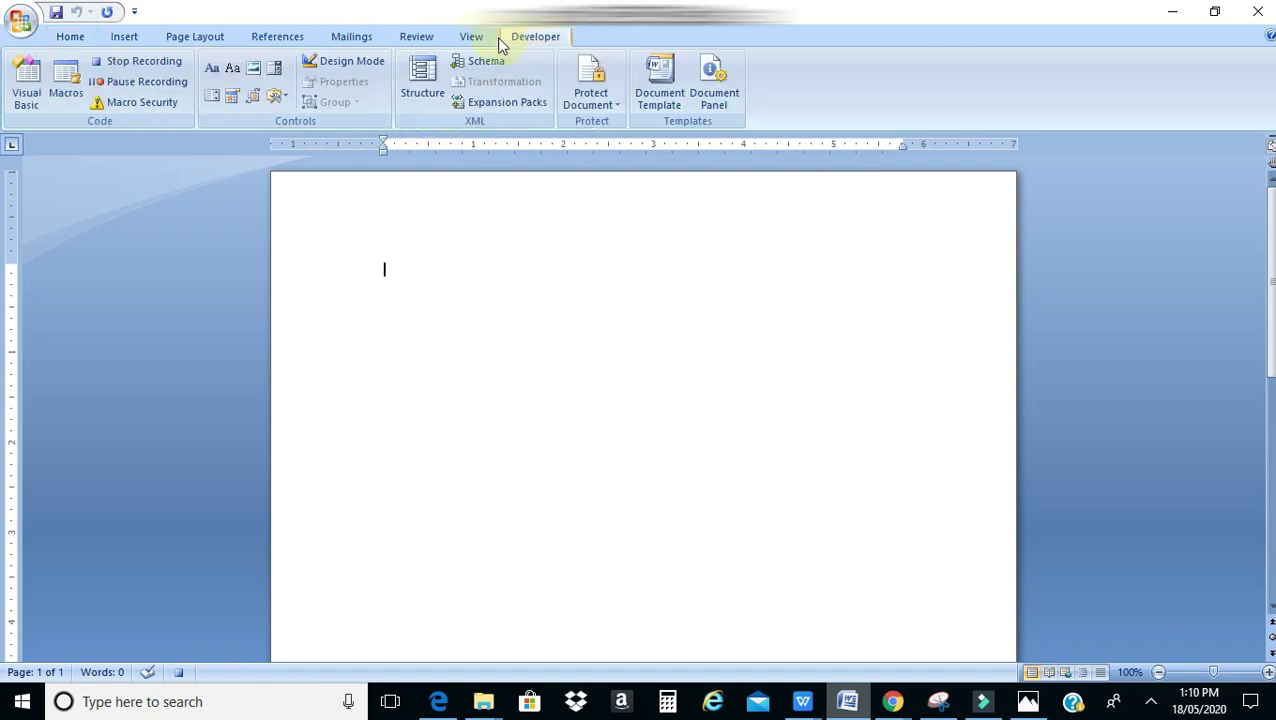
{"action": "left_click", "coordinate": [136, 58]}
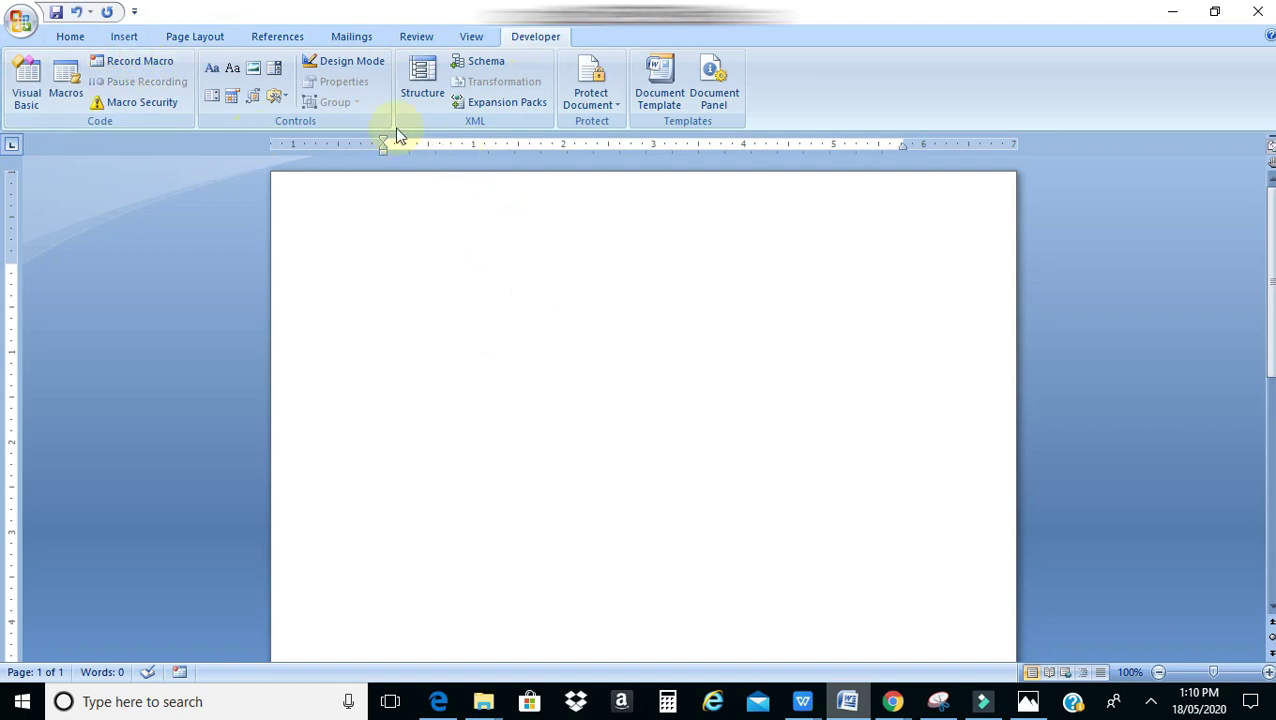
- Start recording a macro named 'punjabi' assigned to the shortcut Ctrl+Num 3
{"action": "left_click", "coordinate": [139, 61]}
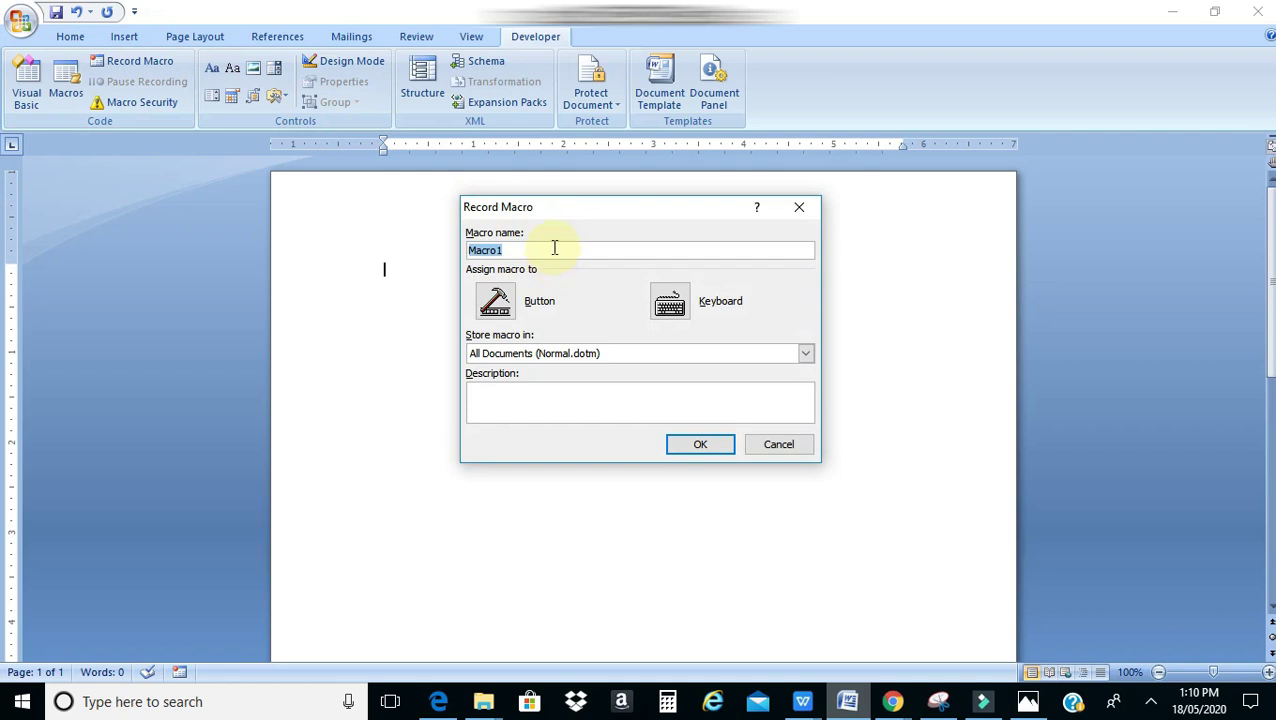
{"action": "type", "text": "punjbai"}
{"action": "key", "text": "BackSpace"}
{"action": "key", "text": "BackSpace"}
{"action": "type", "text": "abi"}
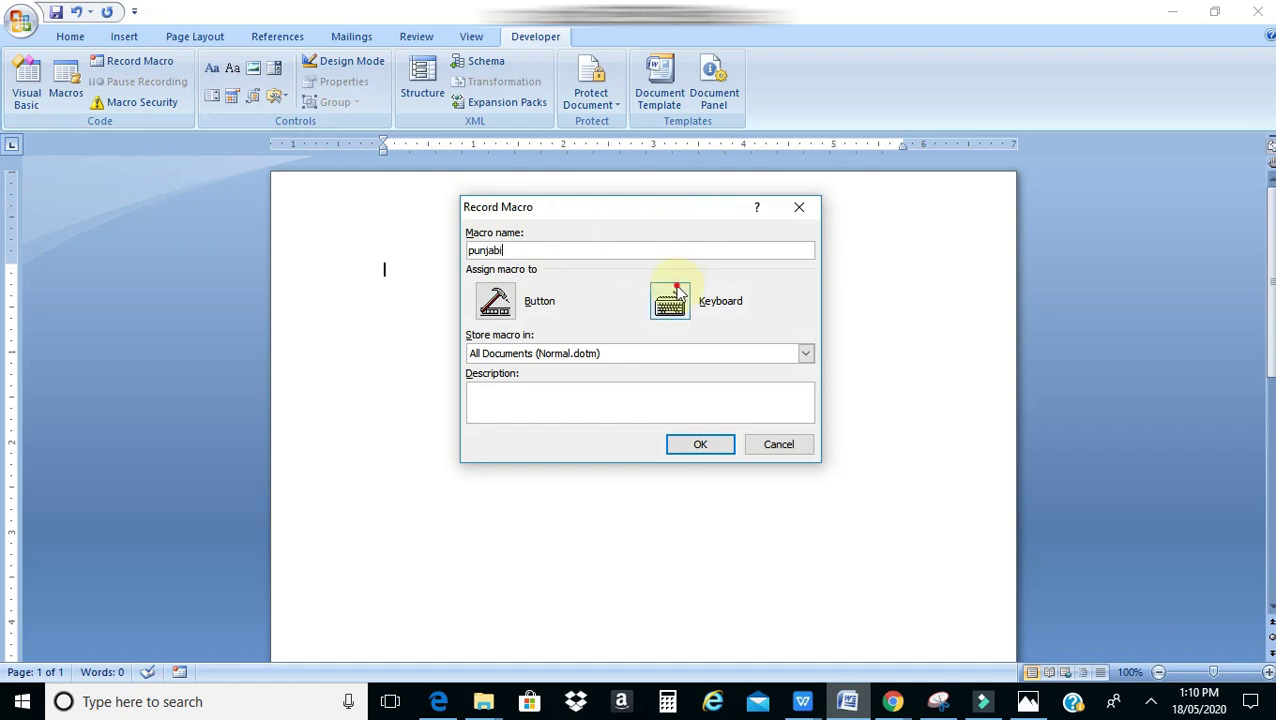
{"action": "left_click", "coordinate": [670, 300]}
{"action": "key", "text": "ctrl+KP_3"}
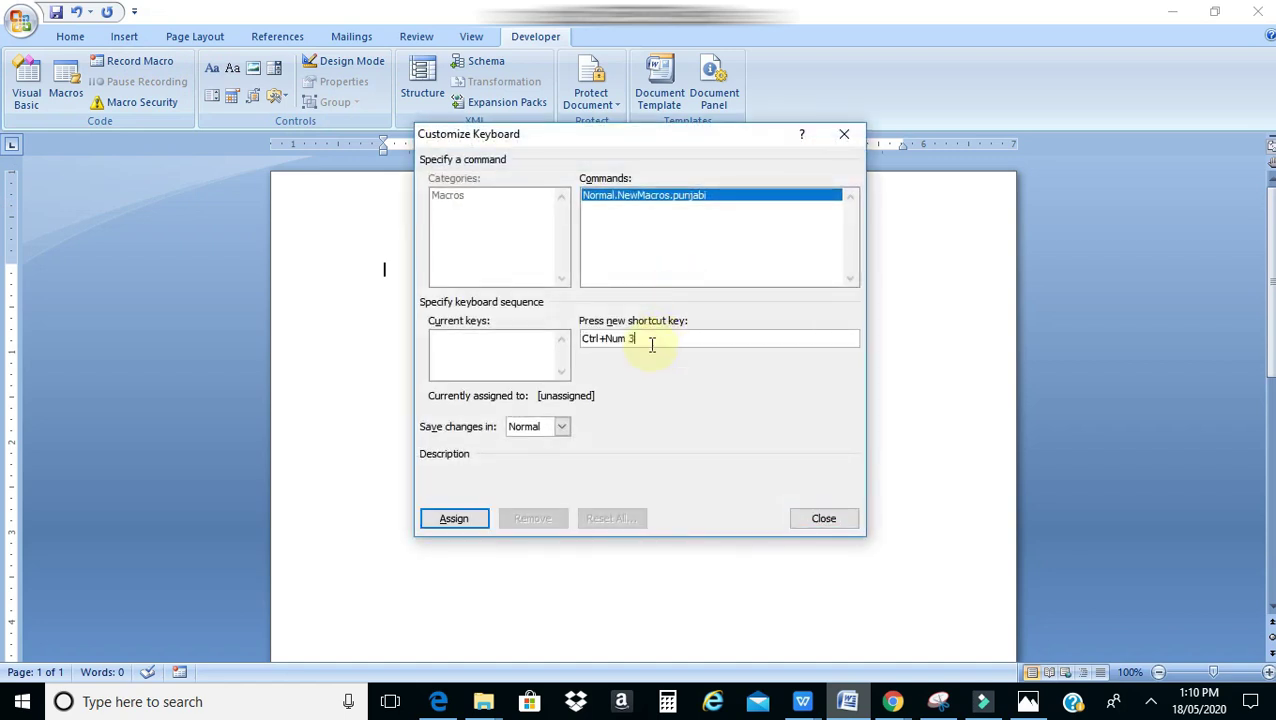
{"action": "left_click", "coordinate": [437, 520]}
{"action": "left_click", "coordinate": [823, 520]}
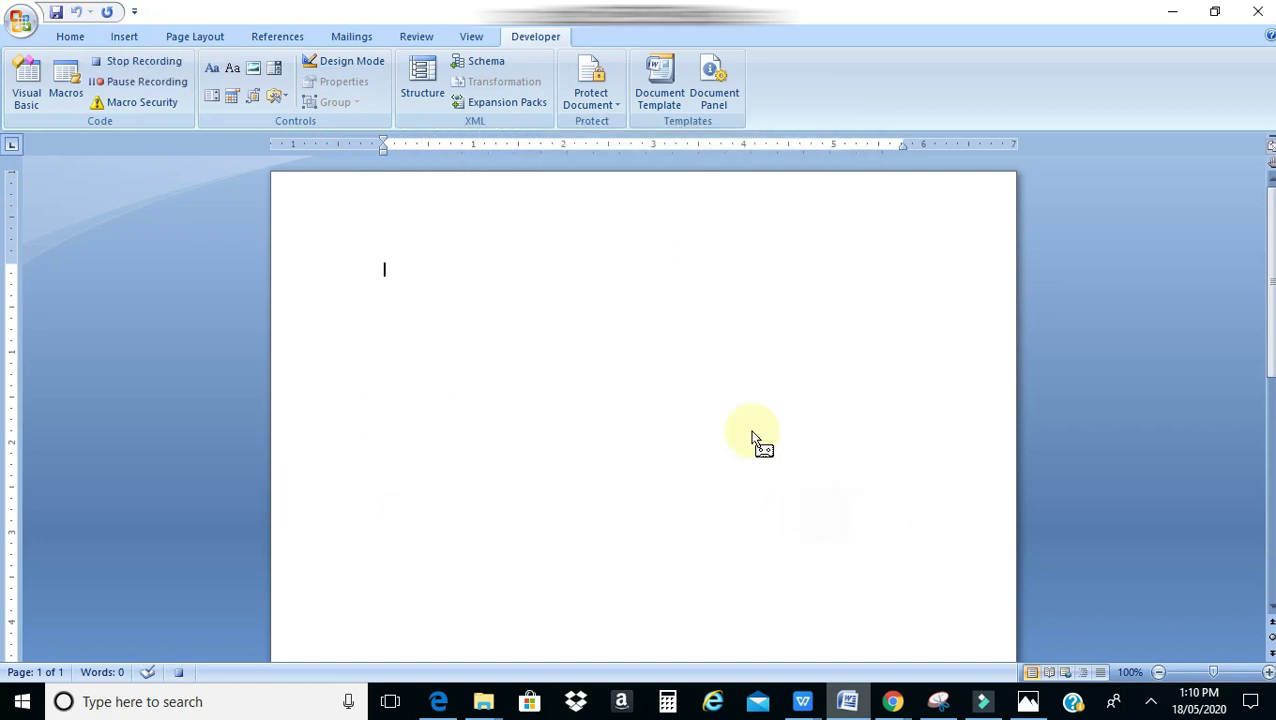
- Set the font to AnmolLipi and stop recording the punjabi macro
{"action": "left_click", "coordinate": [74, 38]}
{"action": "left_click", "coordinate": [200, 73]}
{"action": "type", "text": "AnmolLipi"}
{"action": "key", "text": "Return"}
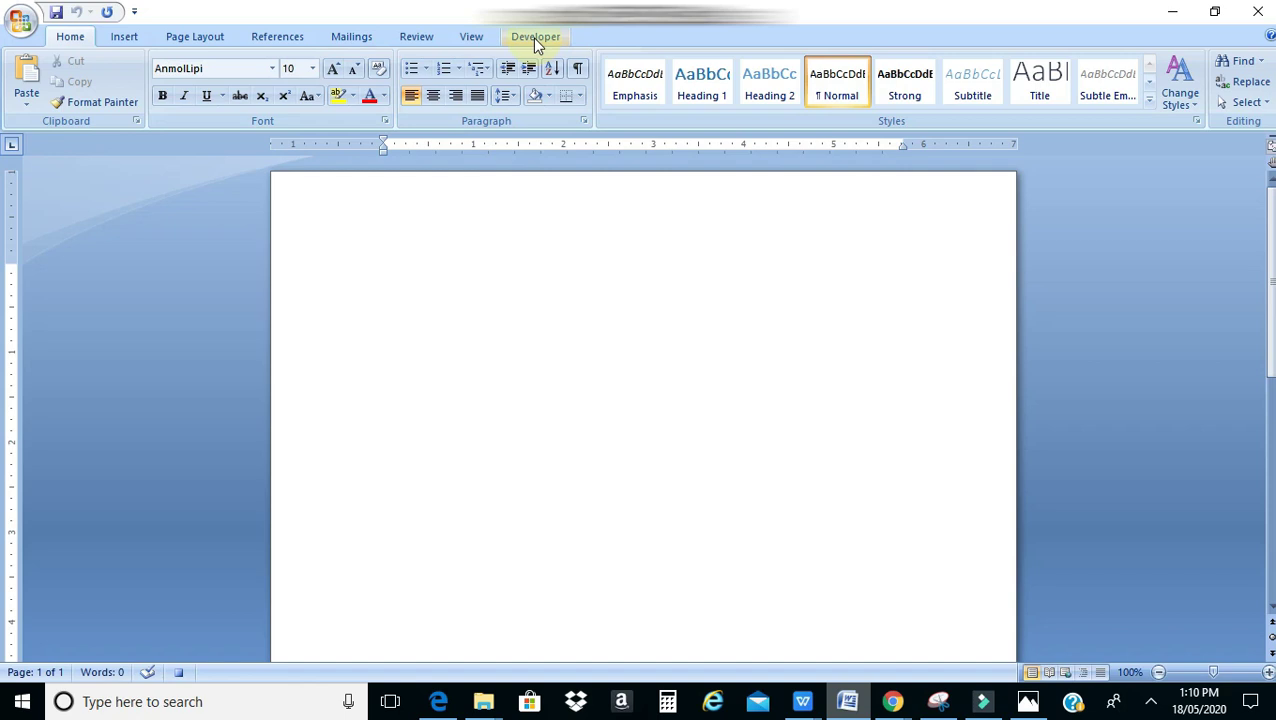
{"action": "left_click", "coordinate": [535, 40]}
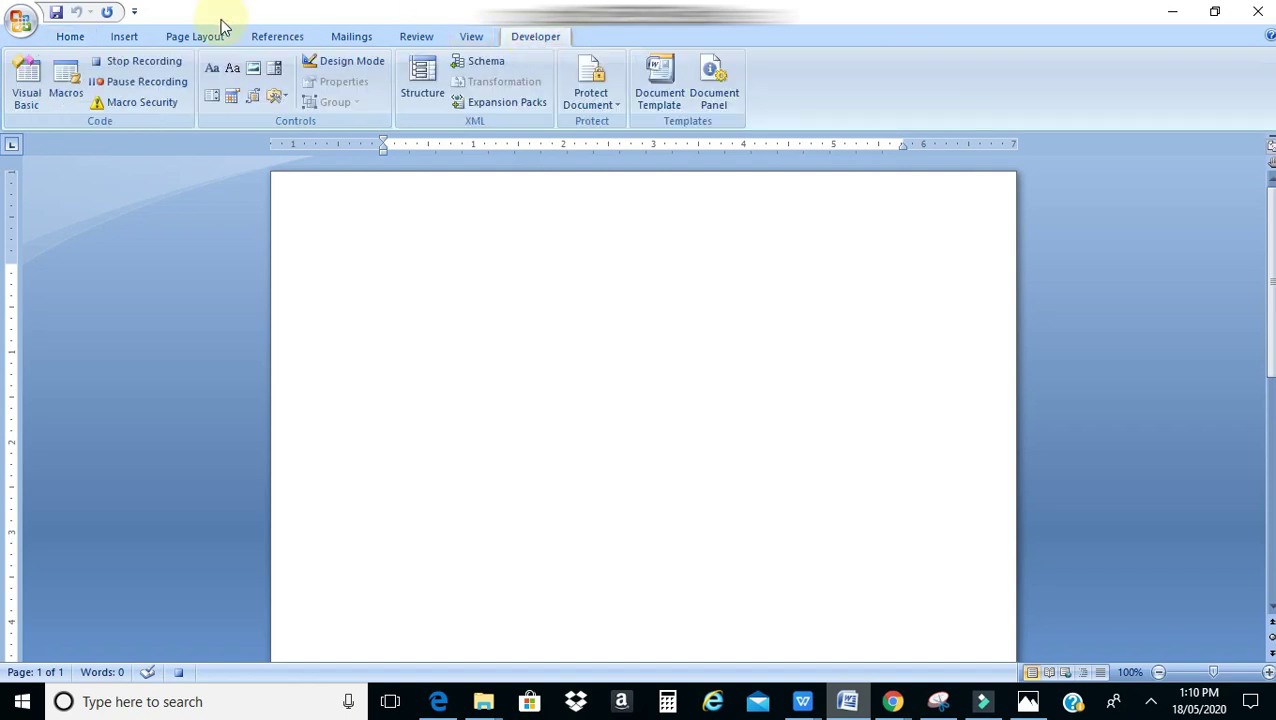
{"action": "left_click", "coordinate": [136, 66]}
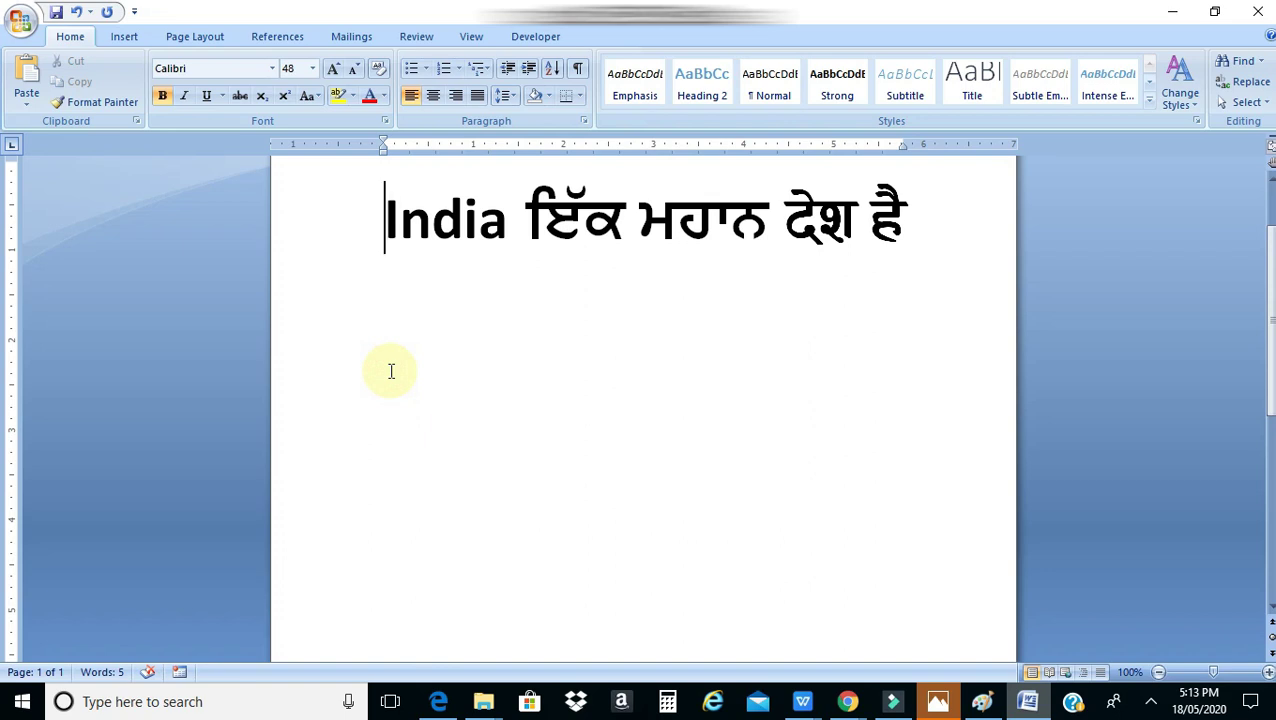
- Move the cursor to the empty line below the bold heading
{"action": "key", "text": "End"}
{"action": "left_click", "coordinate": [390, 369]}
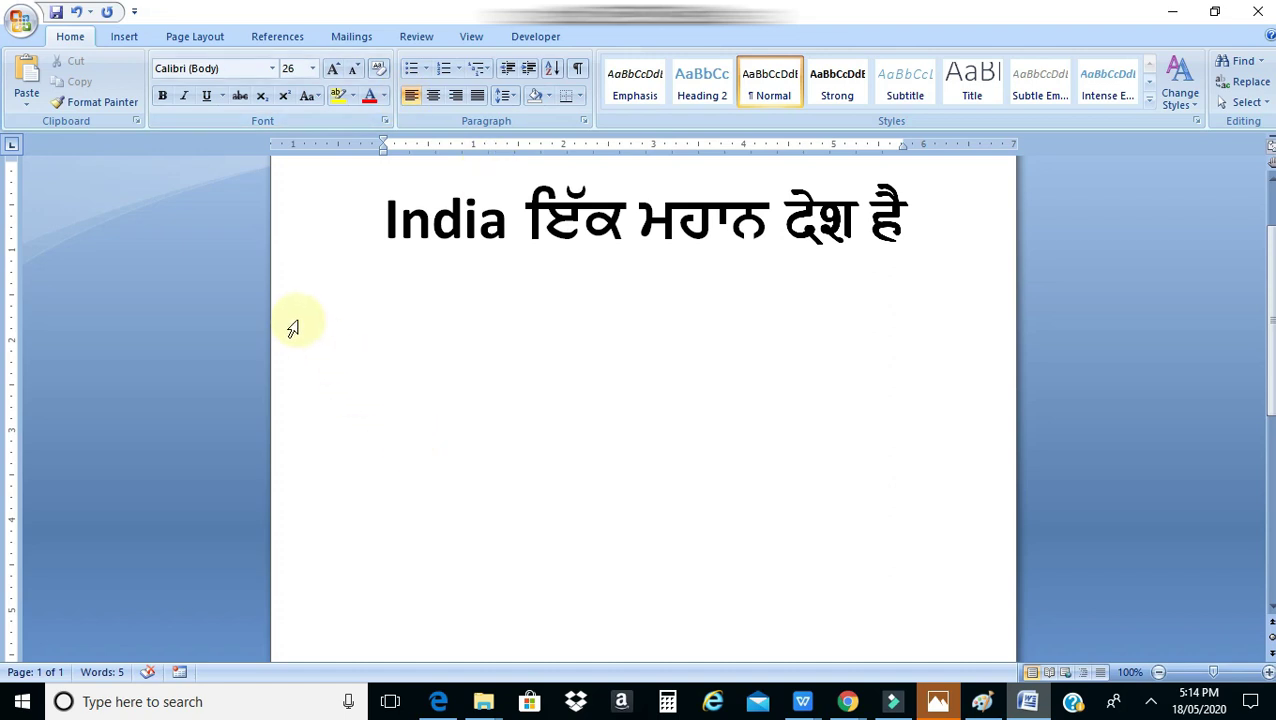
- Type 'India ਇੱਕ ਮਹਾਨ ਦੇਸ਼ ਹੈ।' on the second line, switching fonts between English and Punjabi words
{"action": "left_click", "coordinate": [425, 468]}
{"action": "type", "text": "India"}
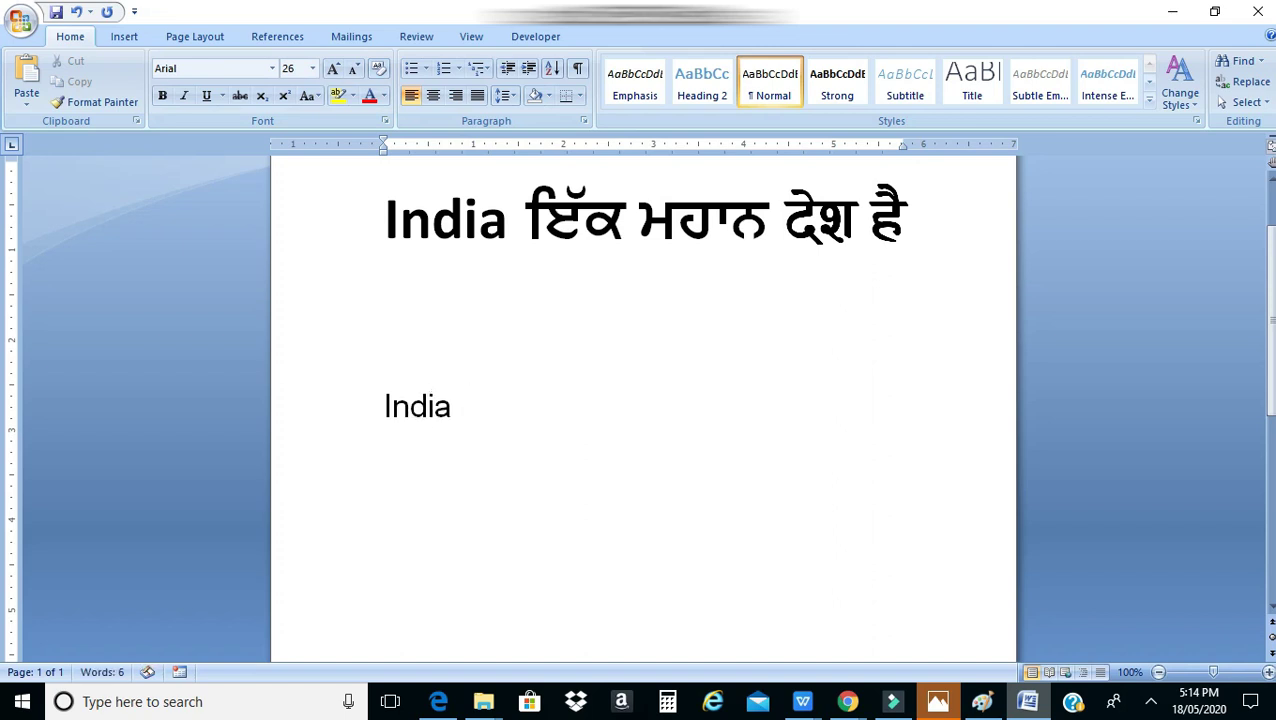
{"action": "key", "text": "alt+shift"}
{"action": "type", "text": "ਇੱਕ ਮਹਾਨ"}
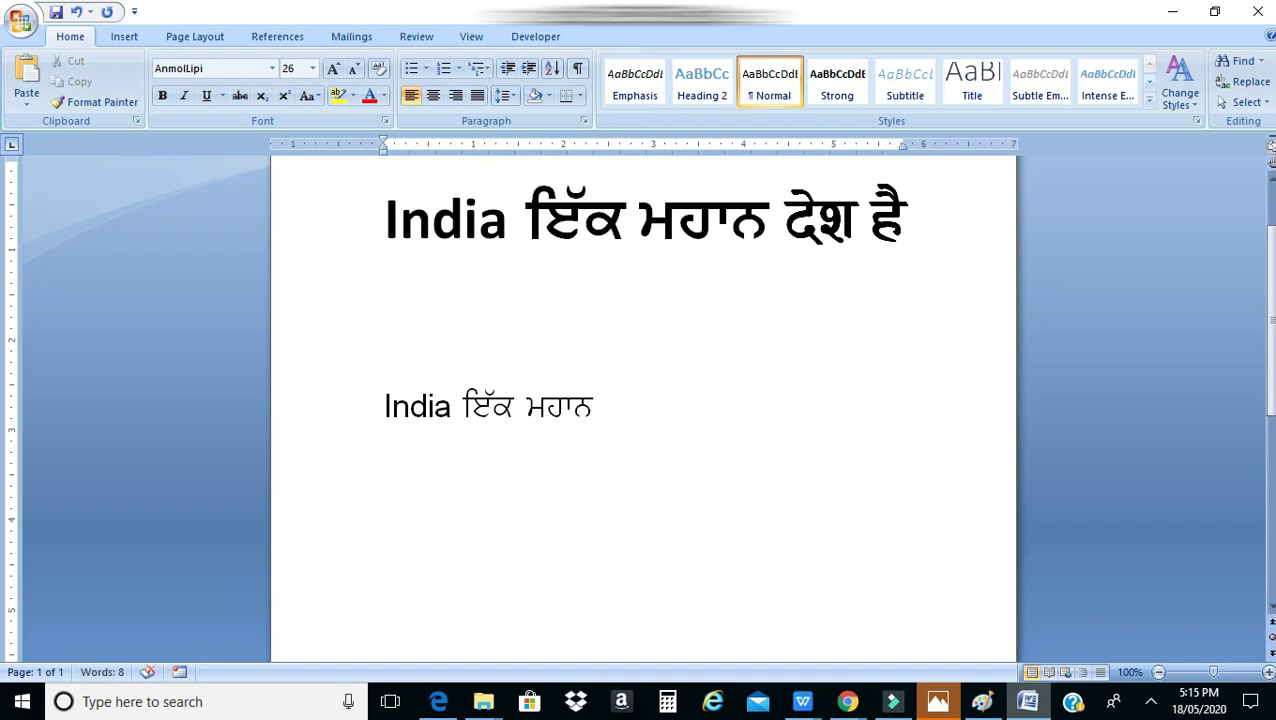
{"action": "key", "text": "alt+shift"}
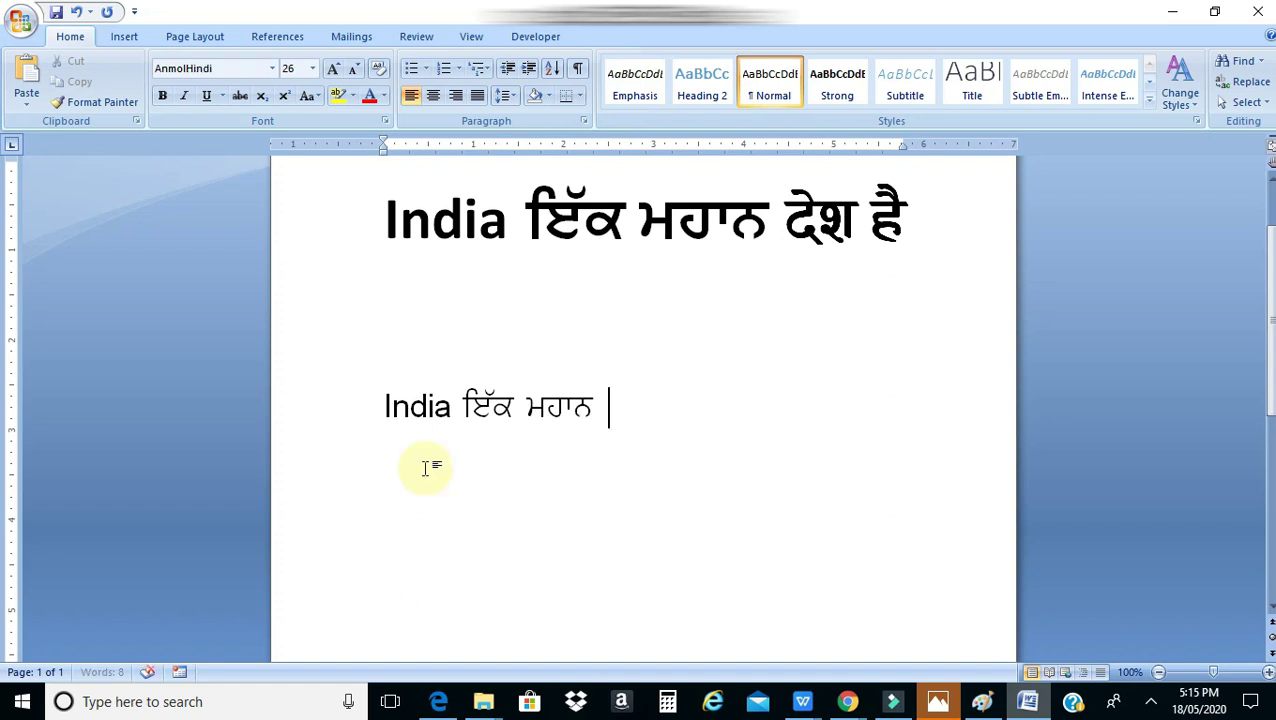
{"action": "type", "text": "ਦੇਸ਼ ਹੈ"}
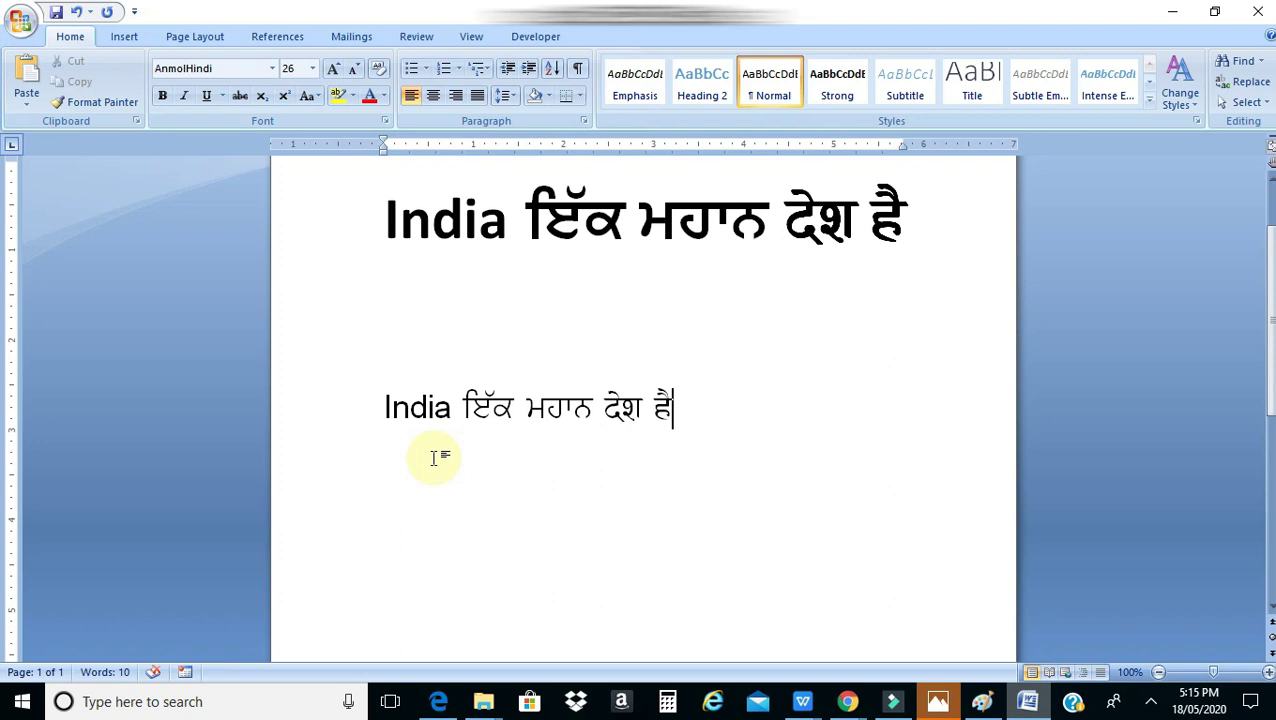
{"action": "type", "text": "।"}
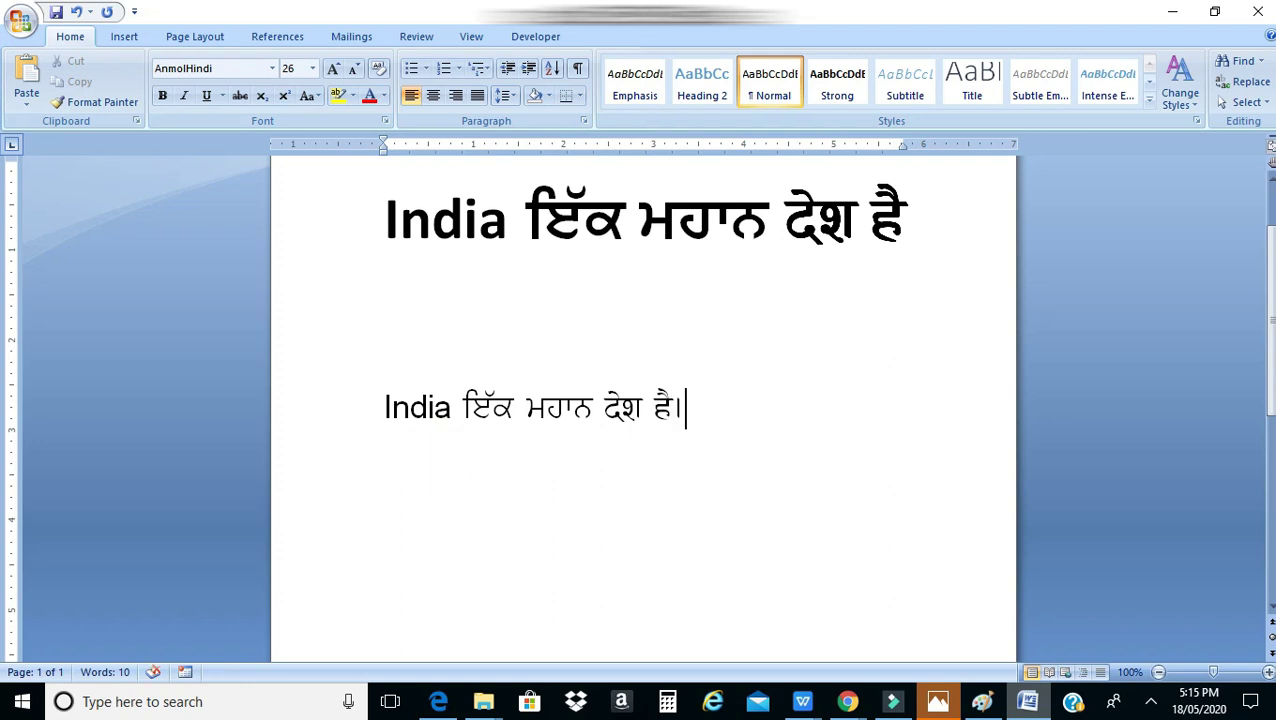